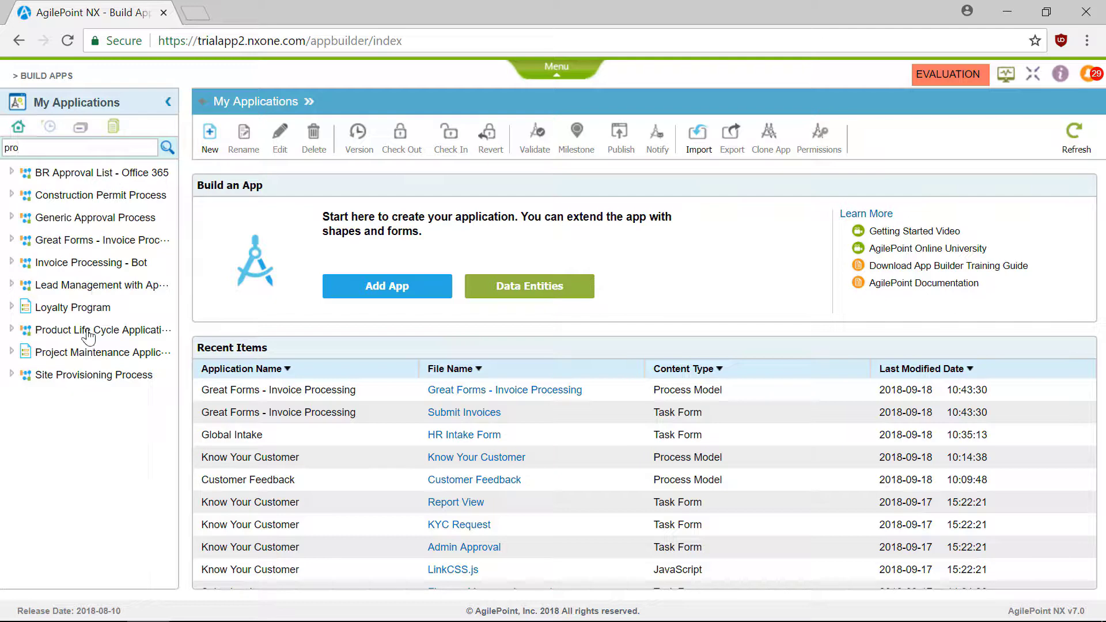
Step: Open the Product Life Cycle Process model from the Product Life Cycle application and fit the view to the model size
left_click(87, 331)
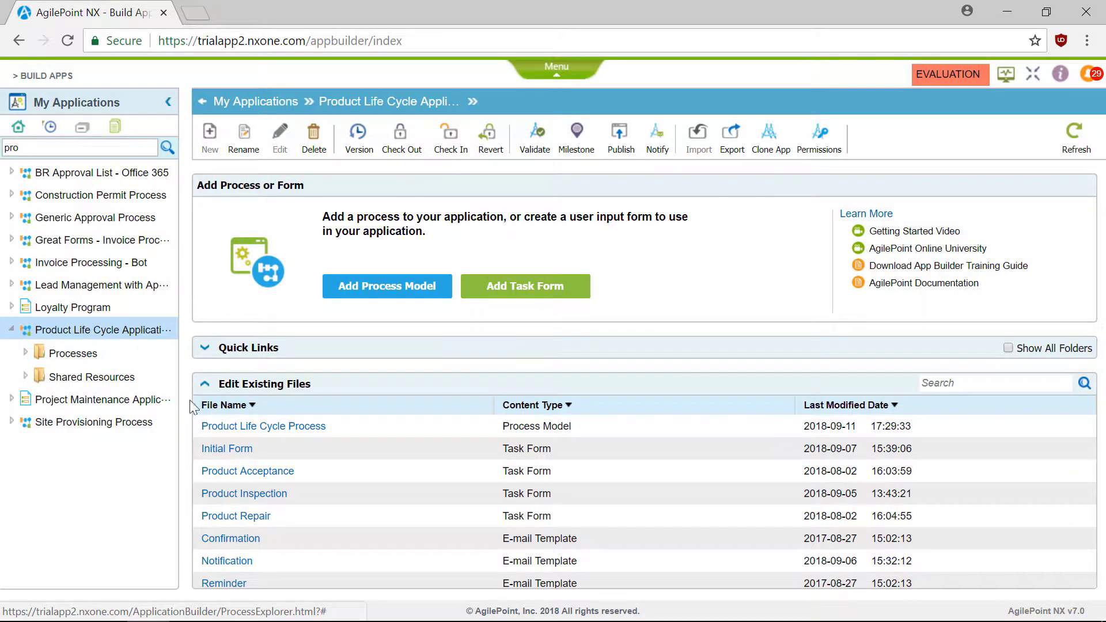
left_click(247, 429)
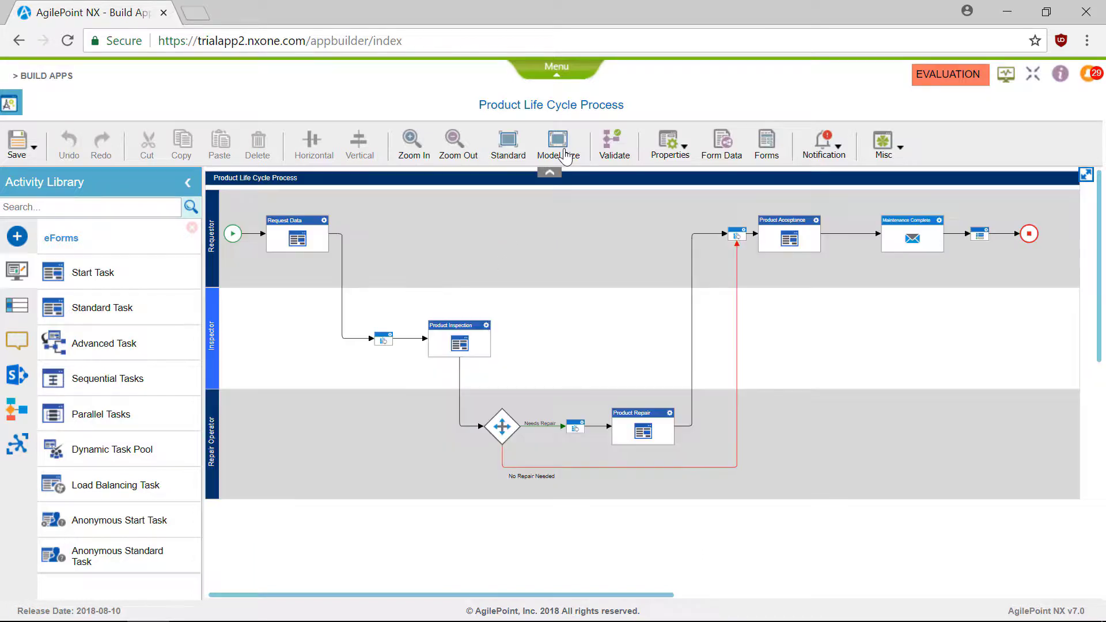
left_click(558, 149)
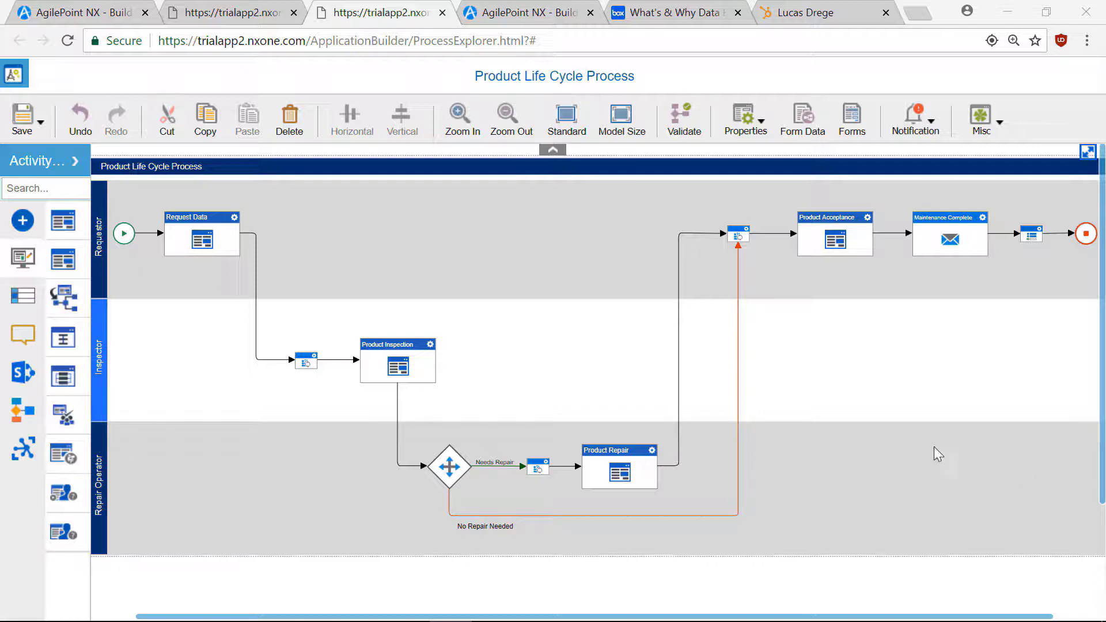
Step: Add the ActiveDirectory and AgilePoint NX categories to the activity library and browse their activities
left_click(23, 221)
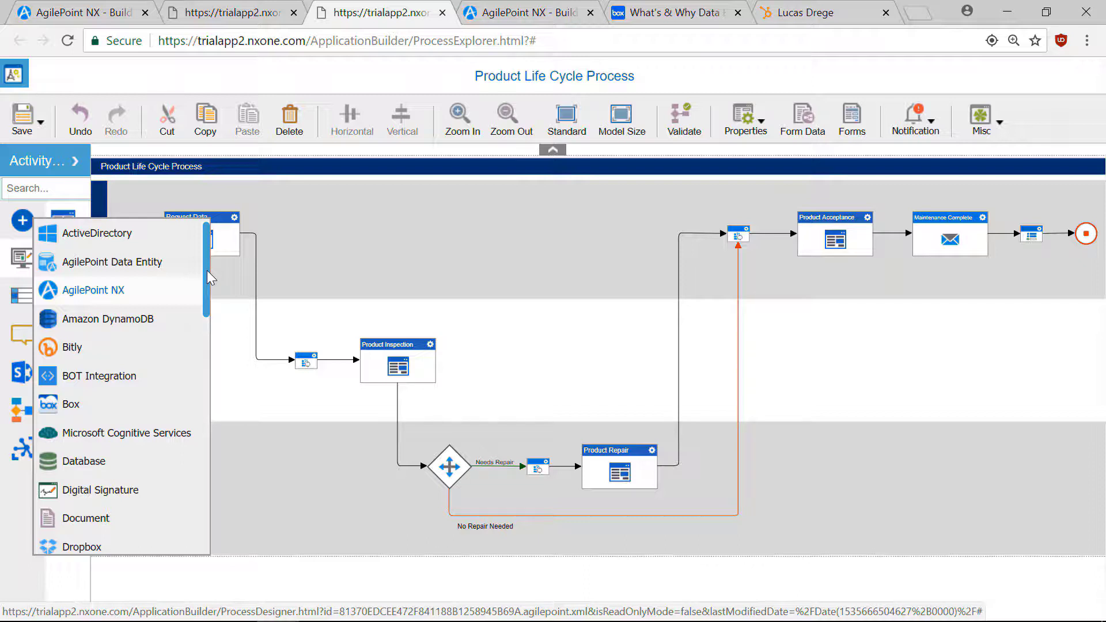
left_click(190, 233)
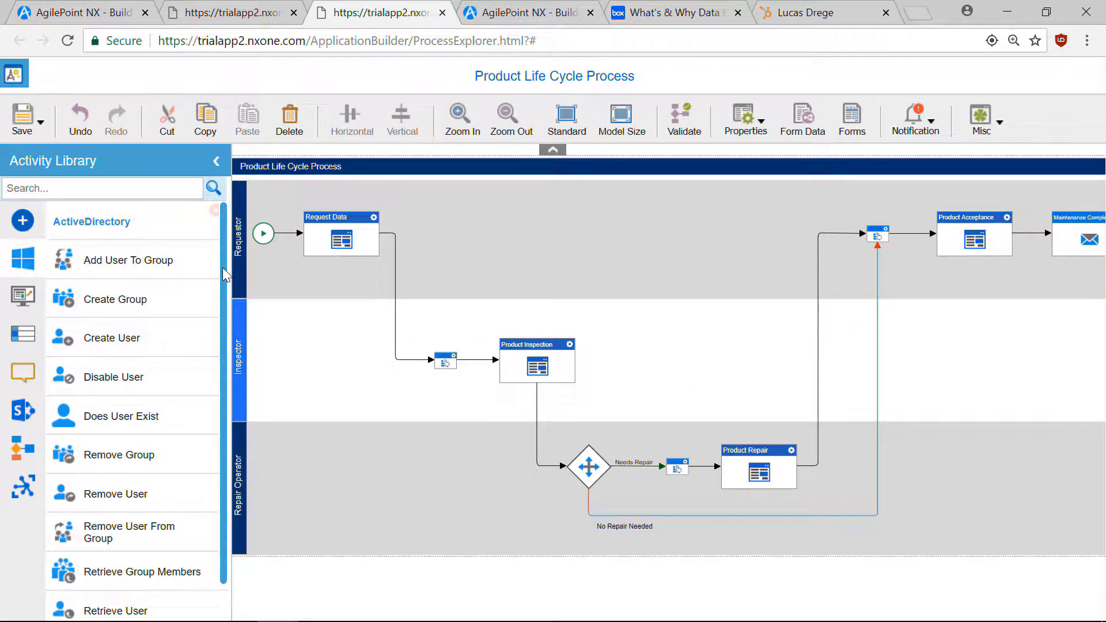
left_click_drag(222, 267, 230, 313)
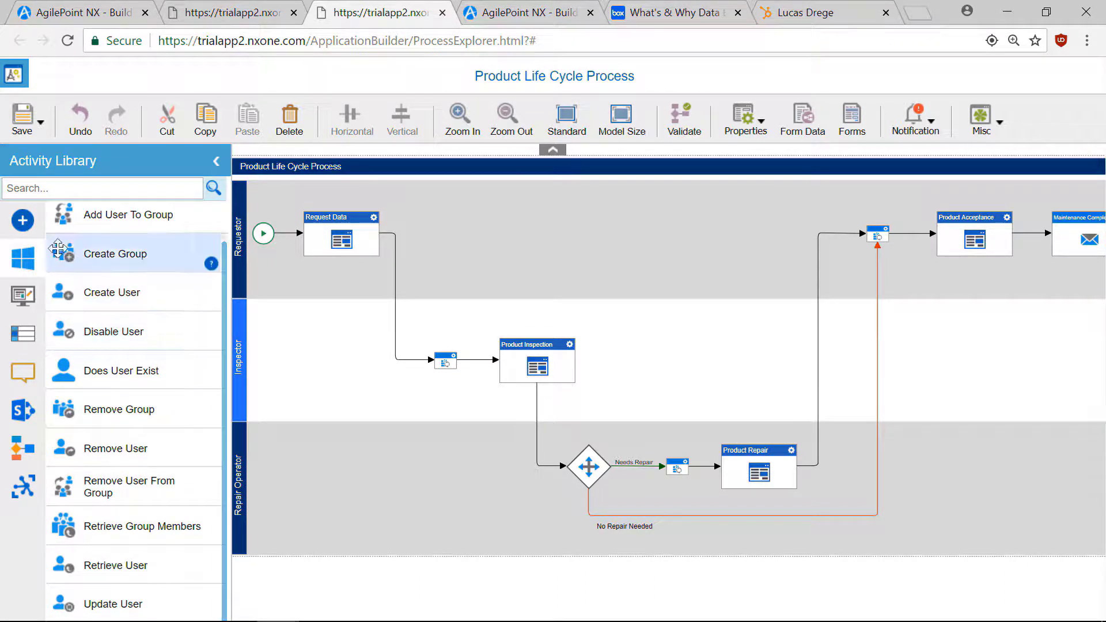
left_click(24, 224)
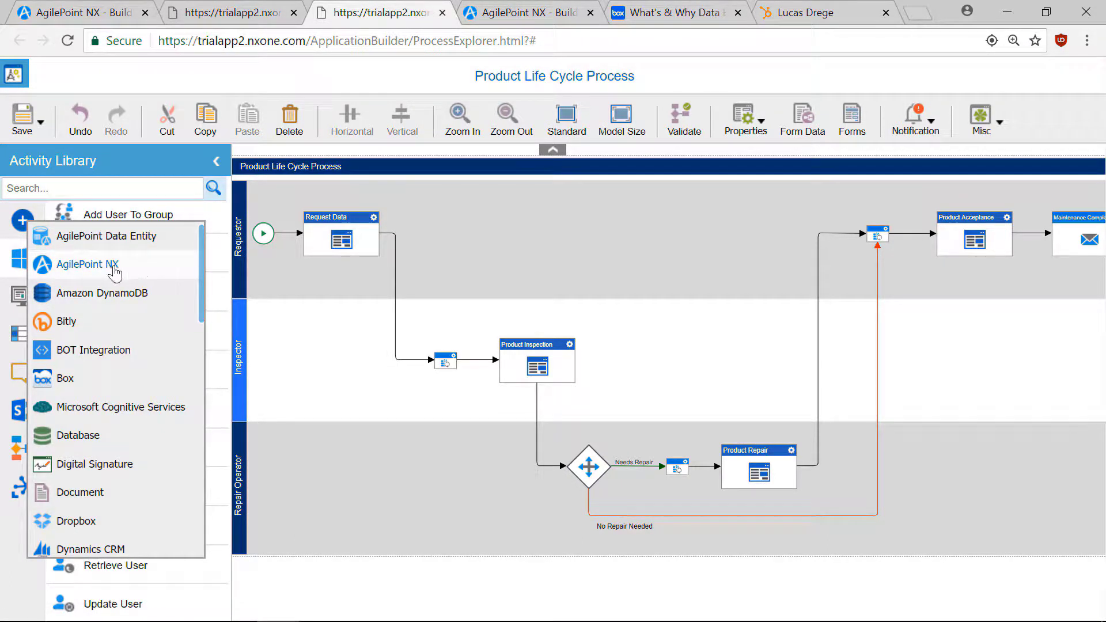
left_click(99, 272)
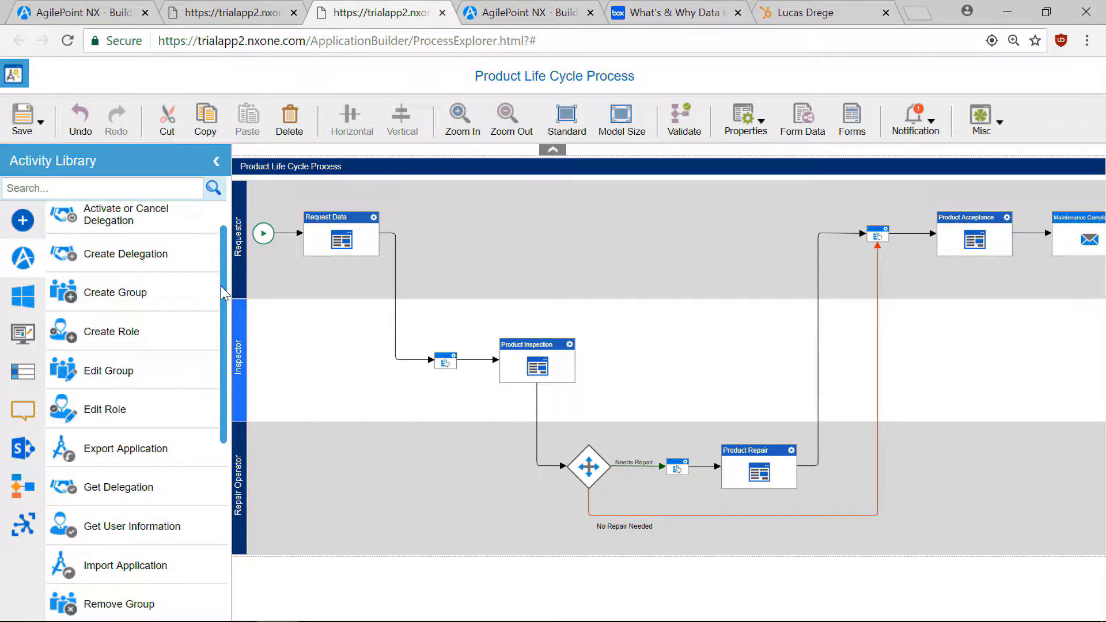
scroll(224, 288, "down", 4)
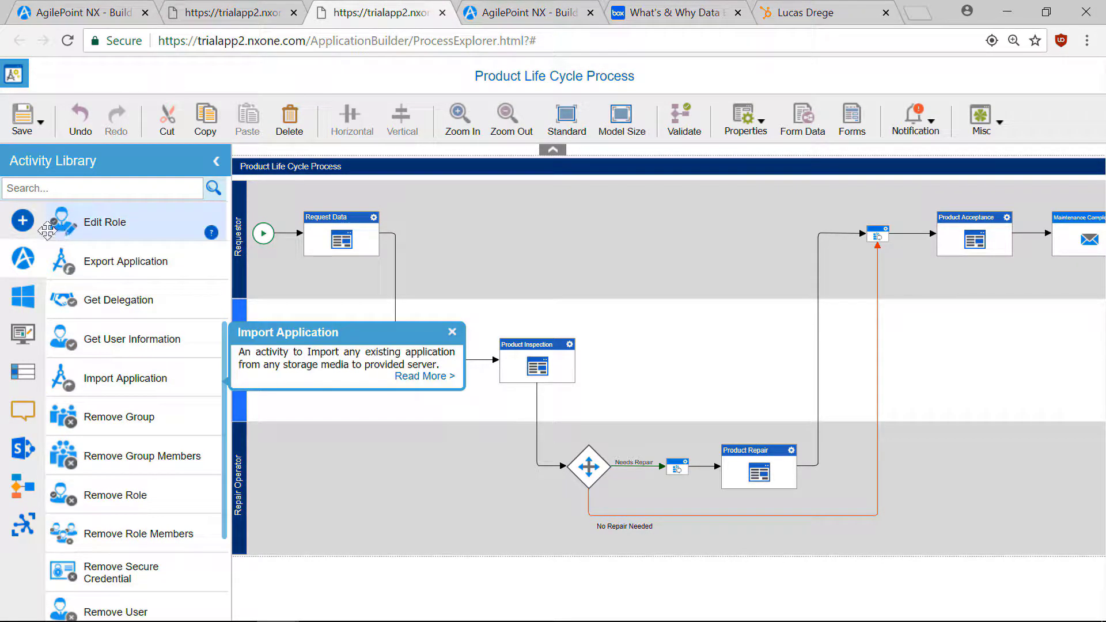
Step: Add the Database category to the activity library to view its activities, and remove it again
left_click(30, 230)
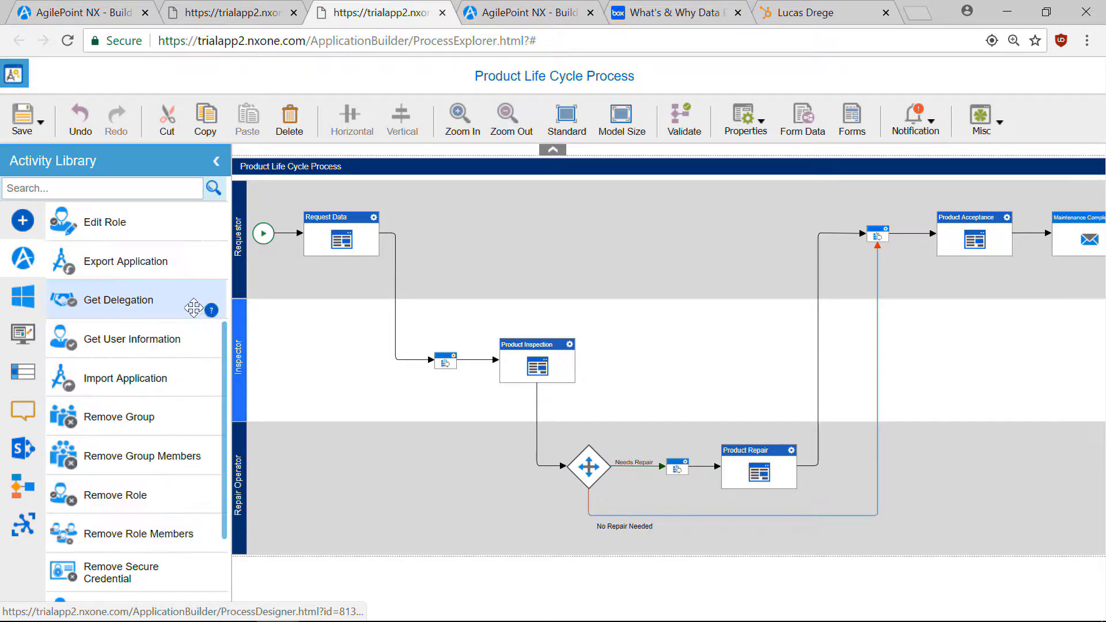
left_click(35, 219)
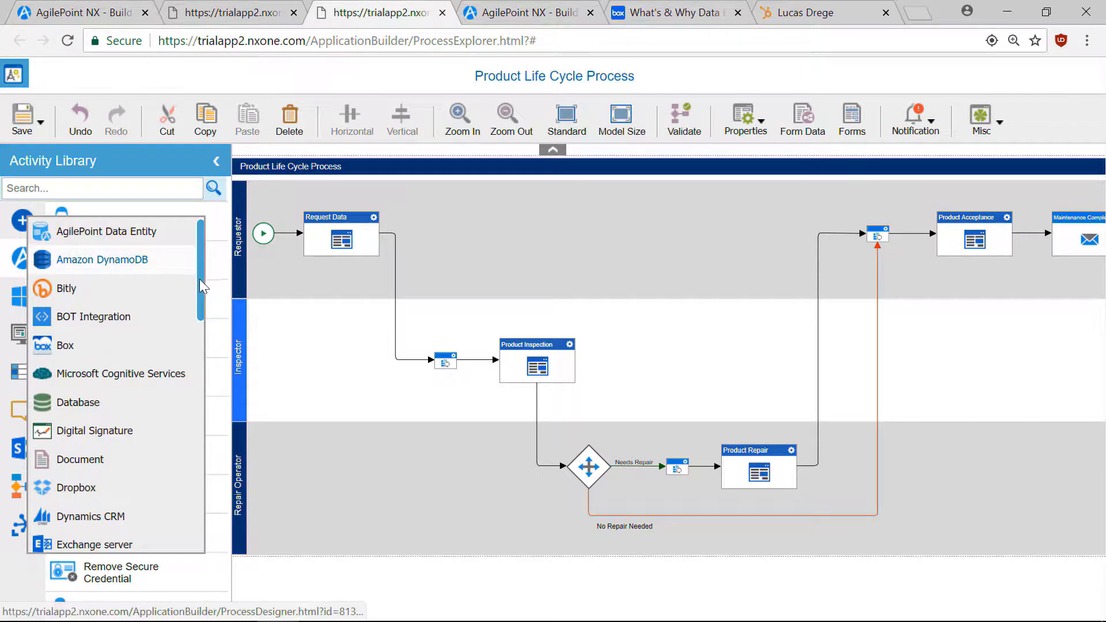
left_click_drag(199, 279, 203, 297)
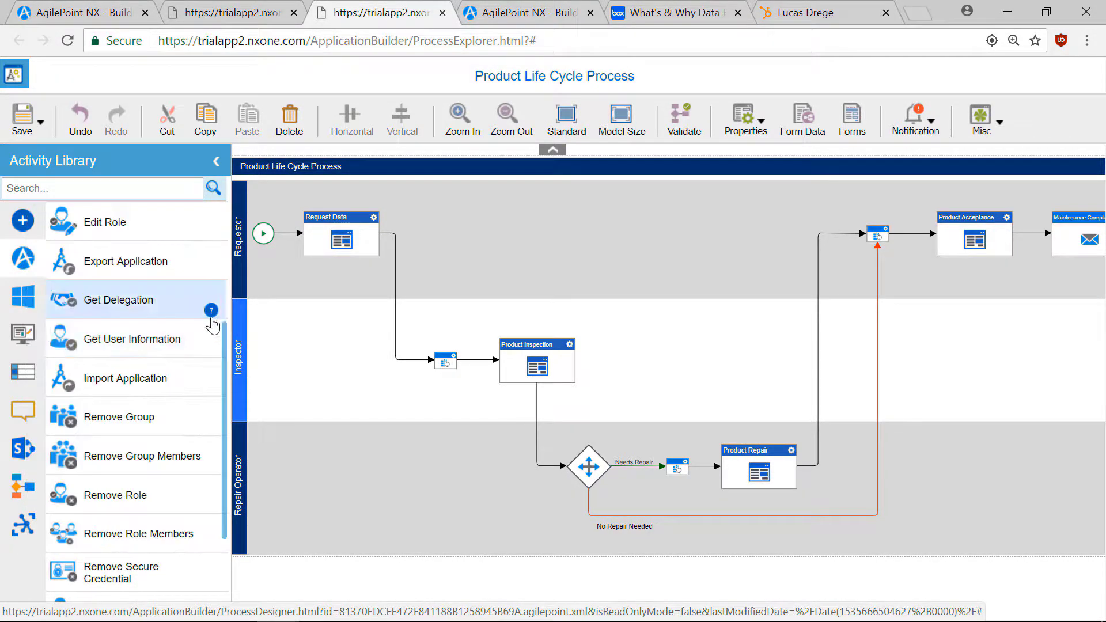
mouse_move(212, 312)
left_click(23, 220)
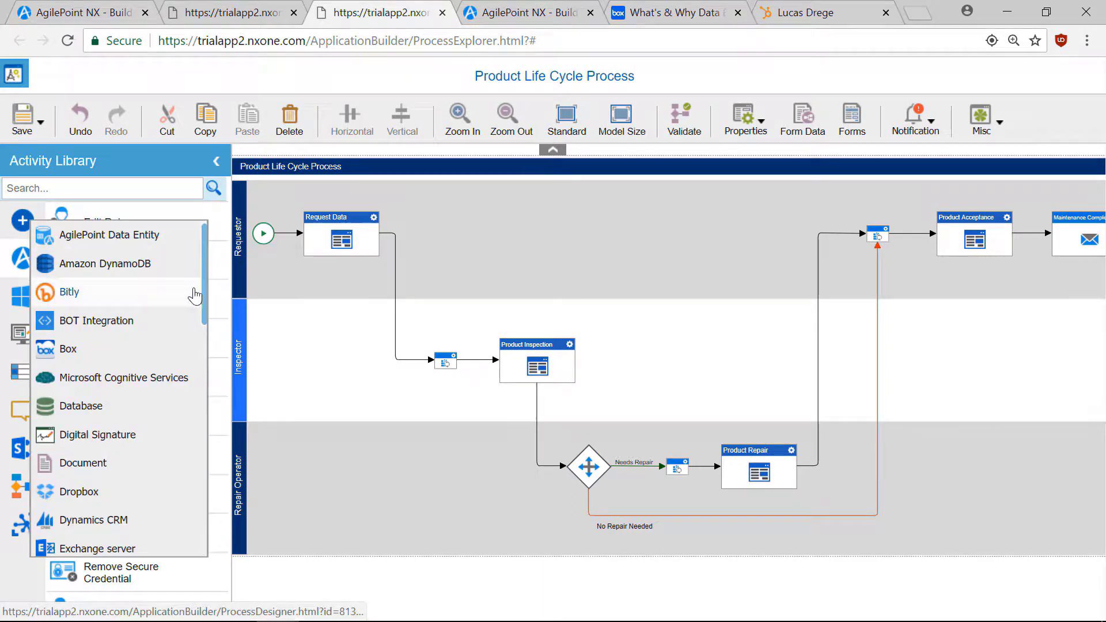
left_click_drag(202, 292, 204, 293)
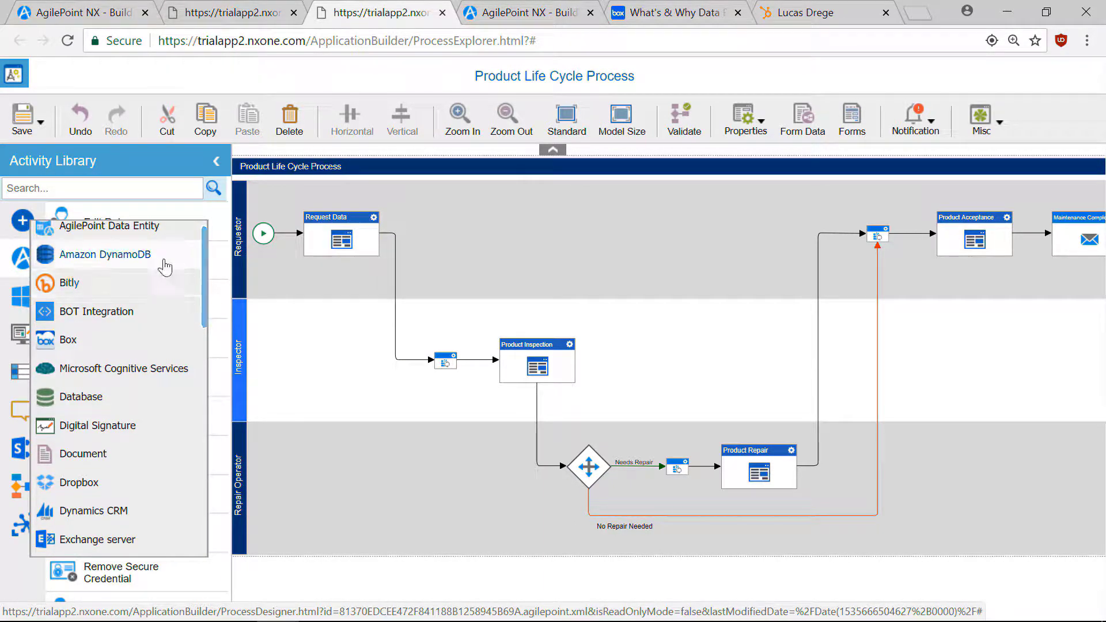
left_click(118, 398)
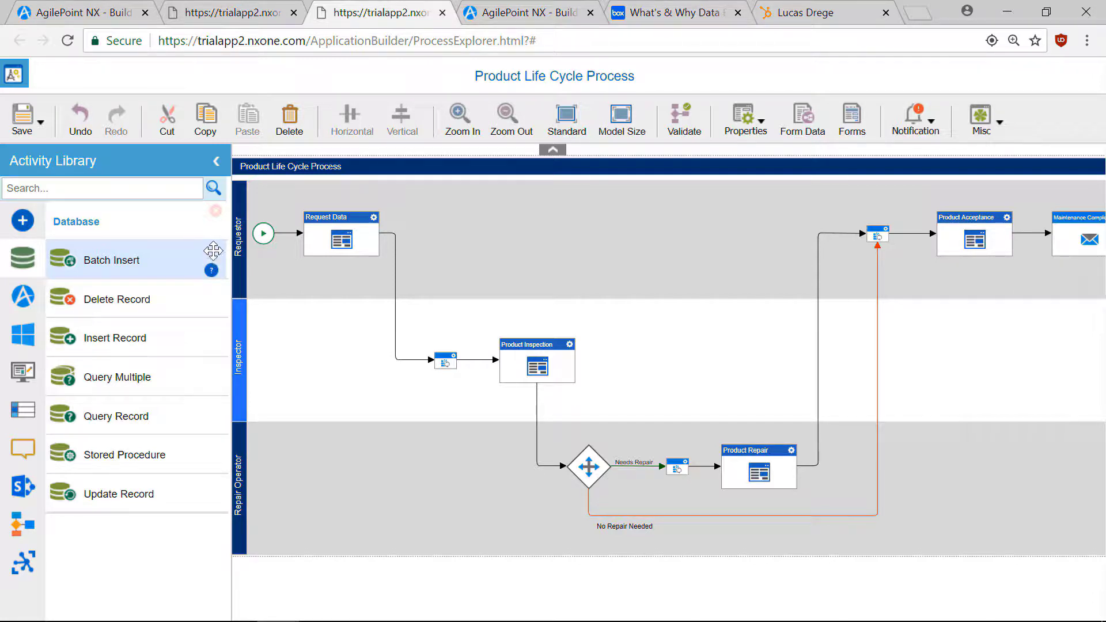
left_click(213, 214)
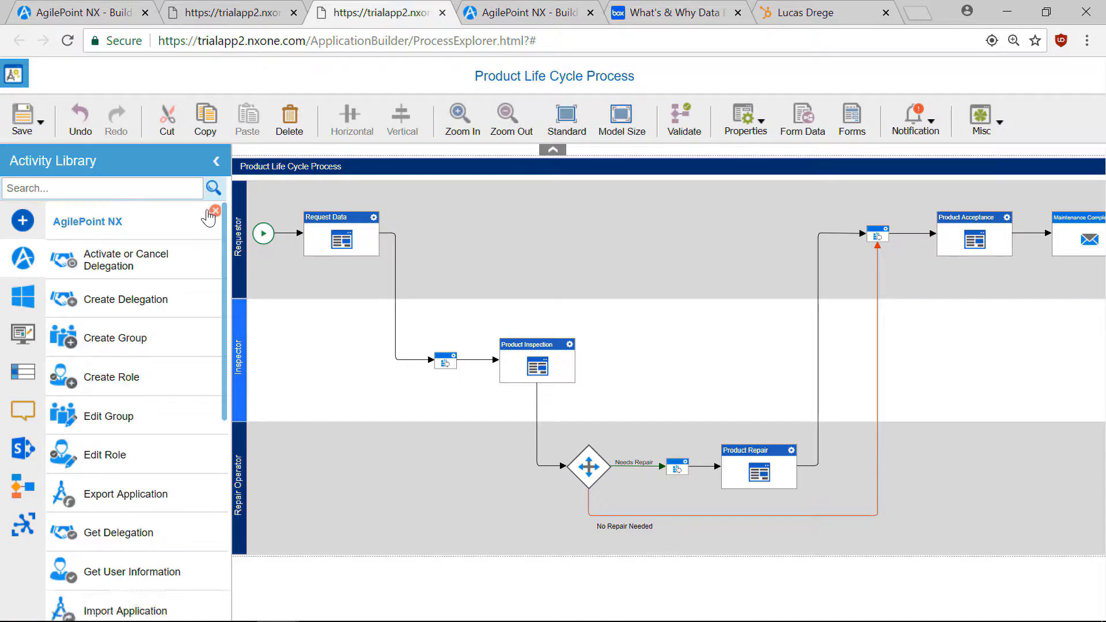
Step: Add the Salesforce category to the activity library and browse the Salesforce and SharePoint activities
left_click(23, 220)
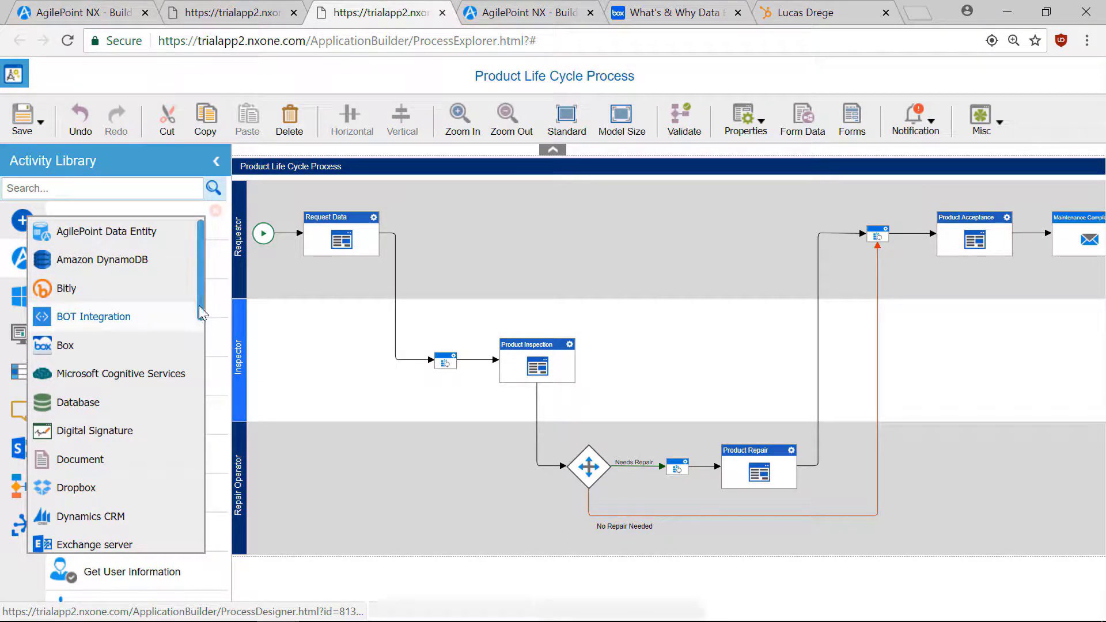
left_click_drag(199, 306, 247, 481)
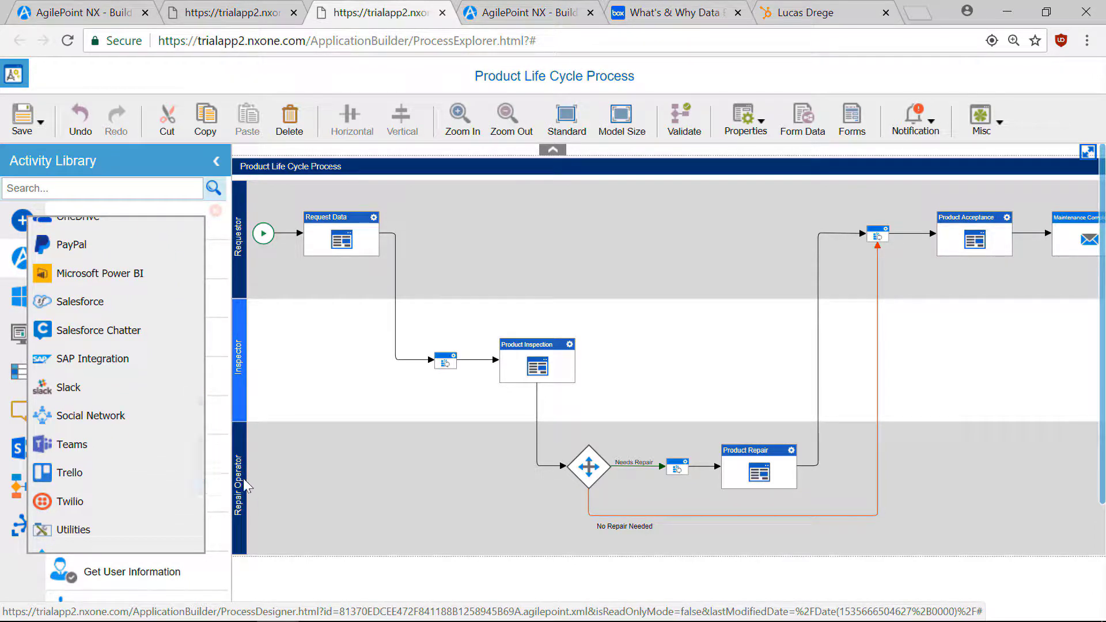
left_click(83, 302)
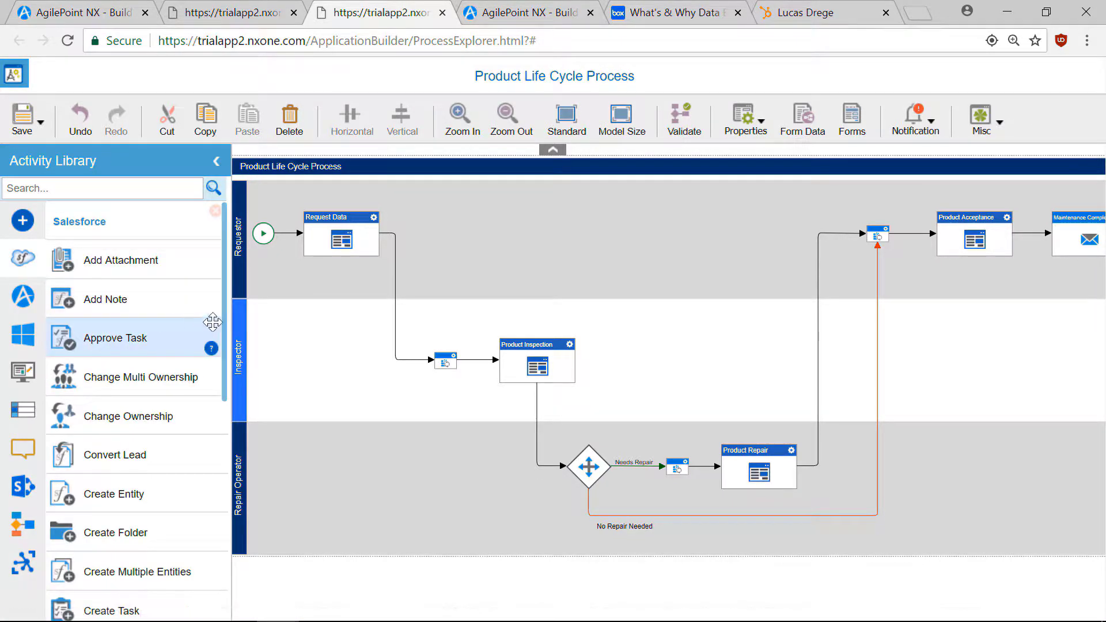
left_click_drag(221, 322, 227, 524)
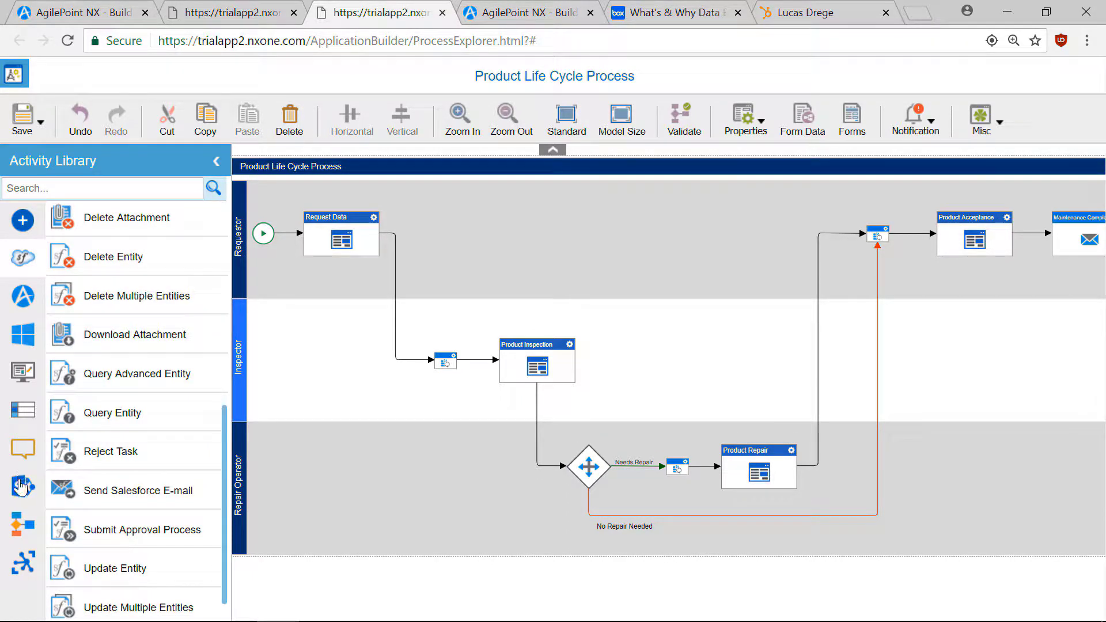
left_click(20, 486)
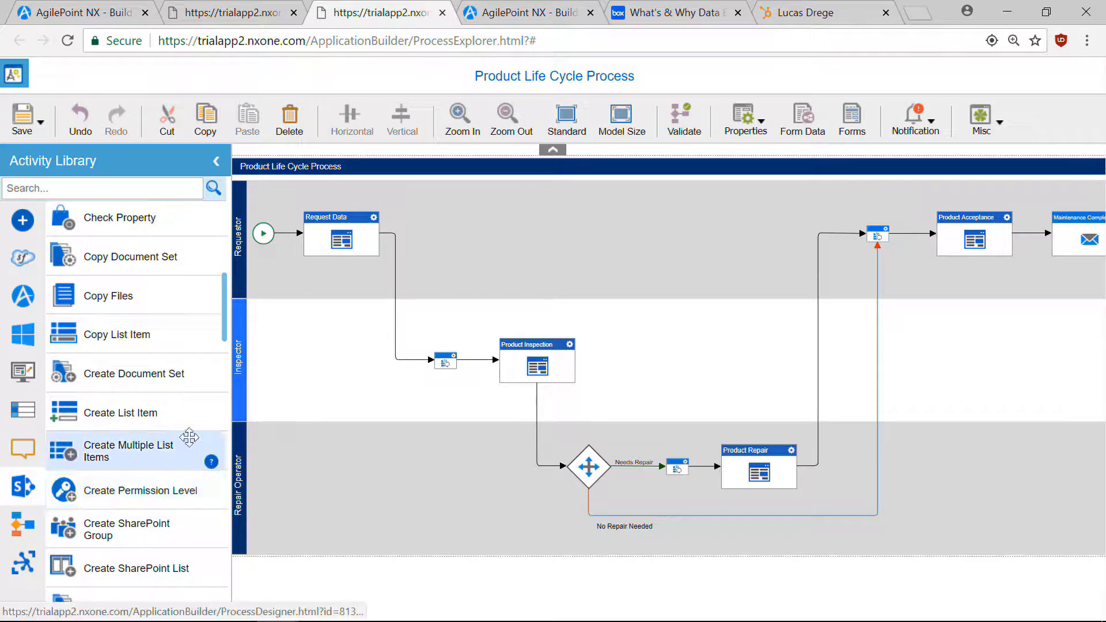
left_click_drag(225, 329, 260, 545)
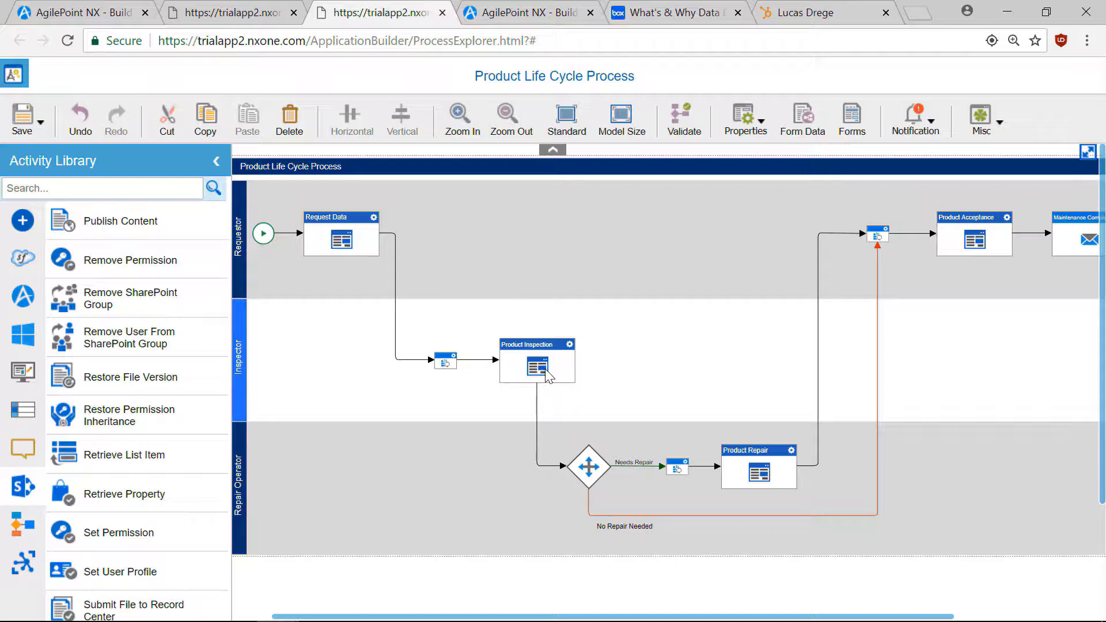
Step: Open the Needs Repair rule of the Repair Check condition for editing and show the default form data
double_click(595, 468)
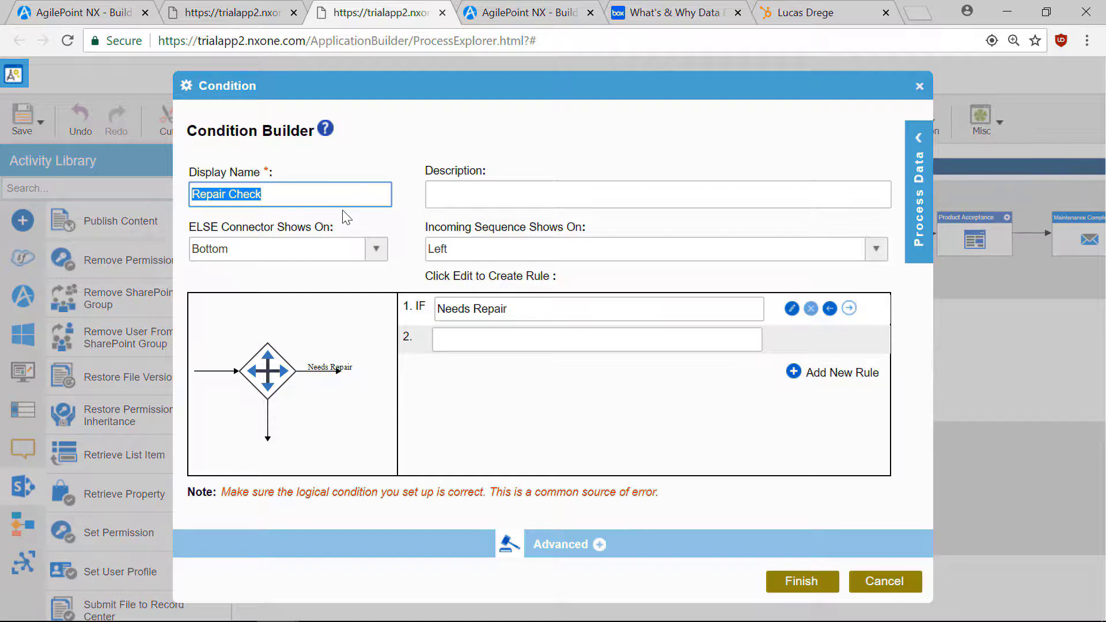
left_click(792, 309)
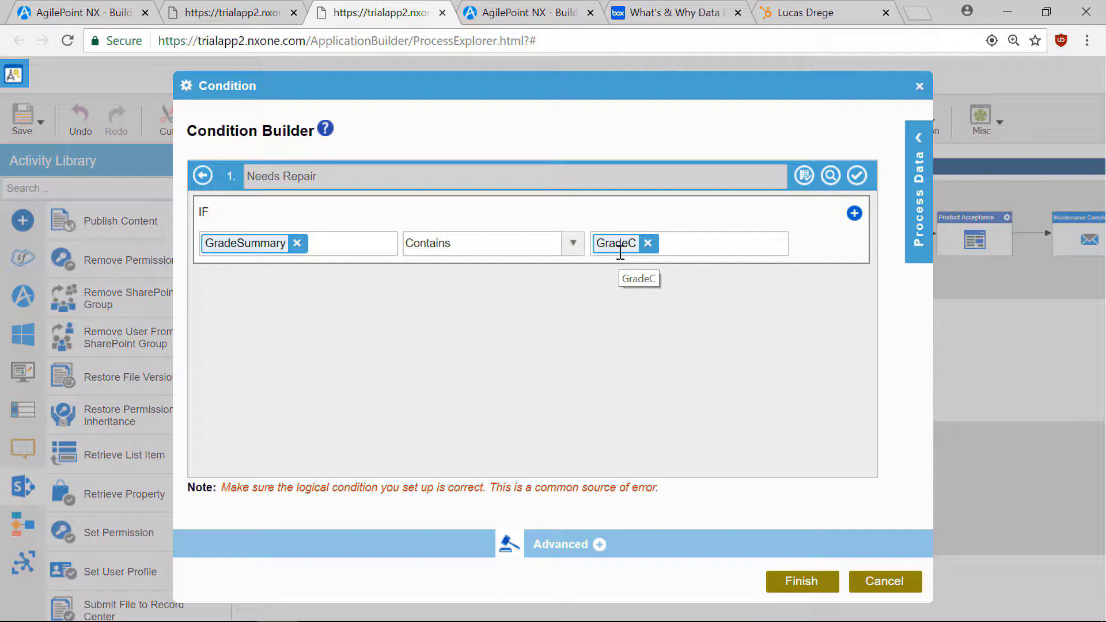
left_click(909, 136)
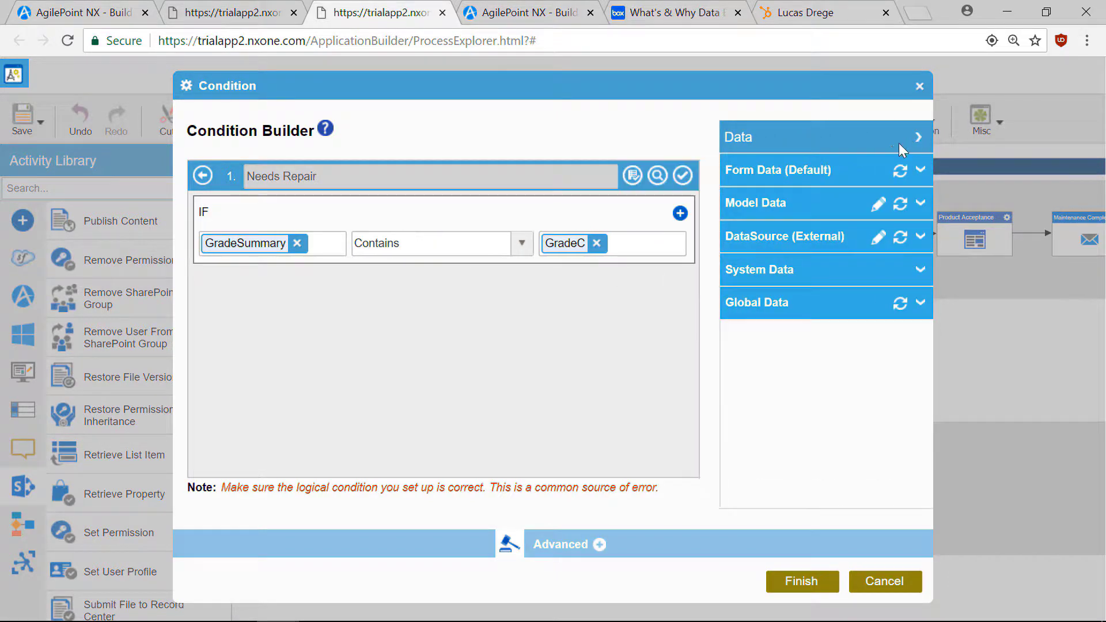
left_click(850, 168)
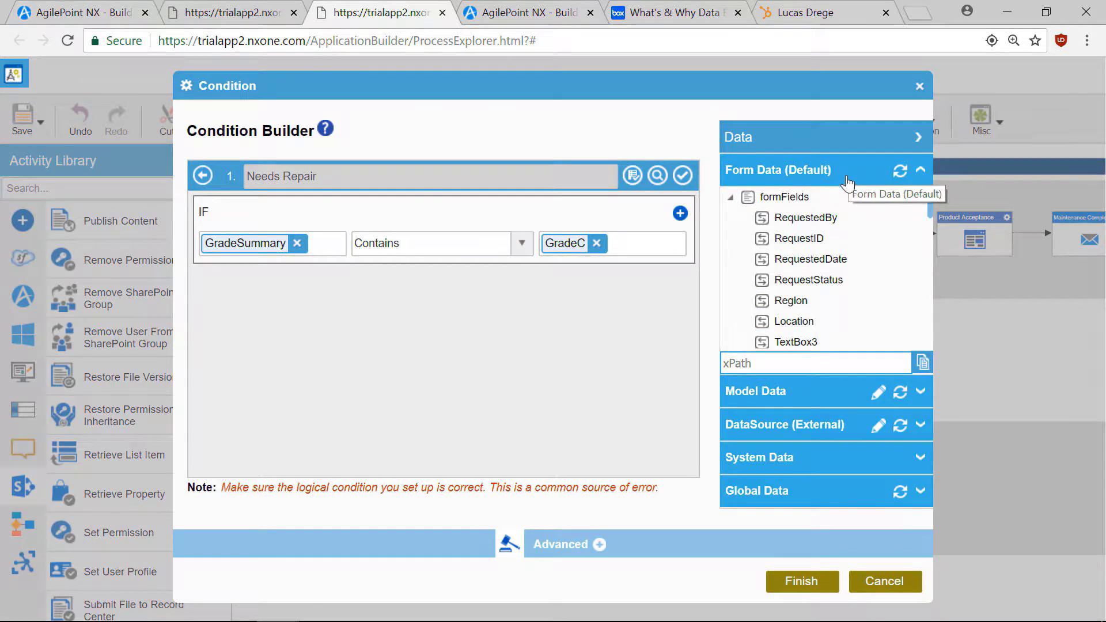
Step: Find the GradeSummary form field and assign it again as the first operand of the Needs Repair rule
scroll(812, 262, "down", 2)
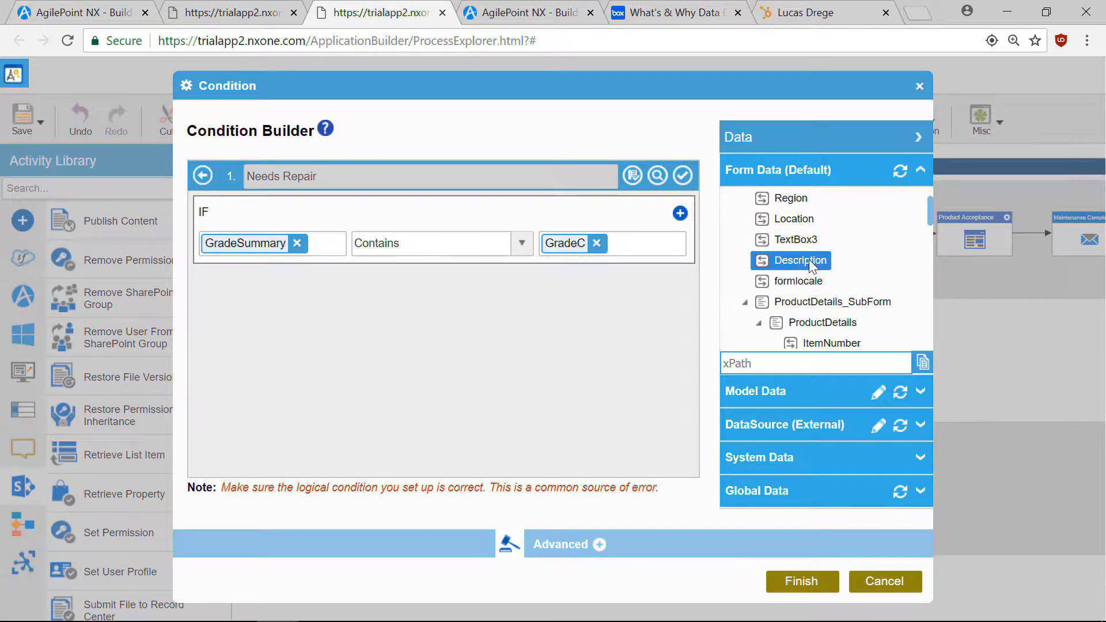
scroll(812, 264, "down", 8)
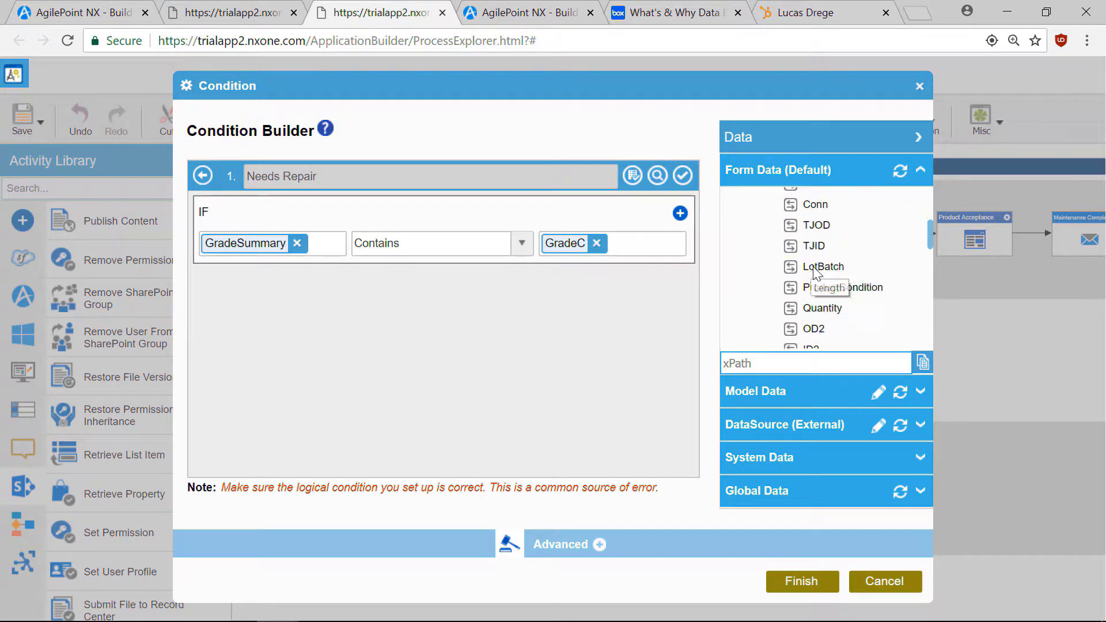
scroll(867, 302, "down", 8)
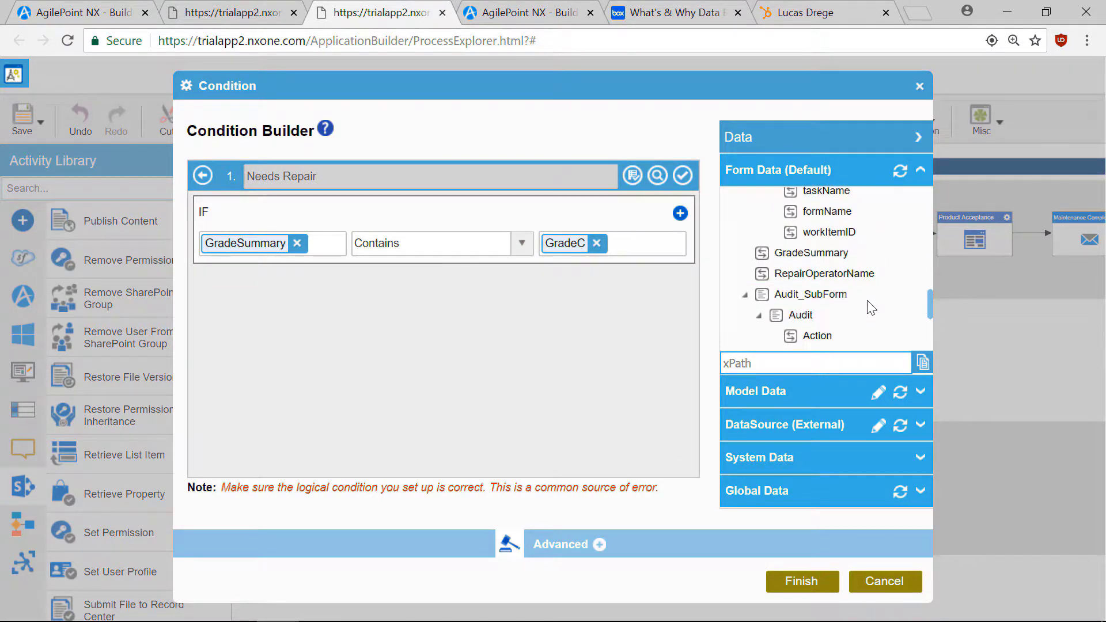
scroll(867, 300, "down", 2)
scroll(866, 299, "up", 2)
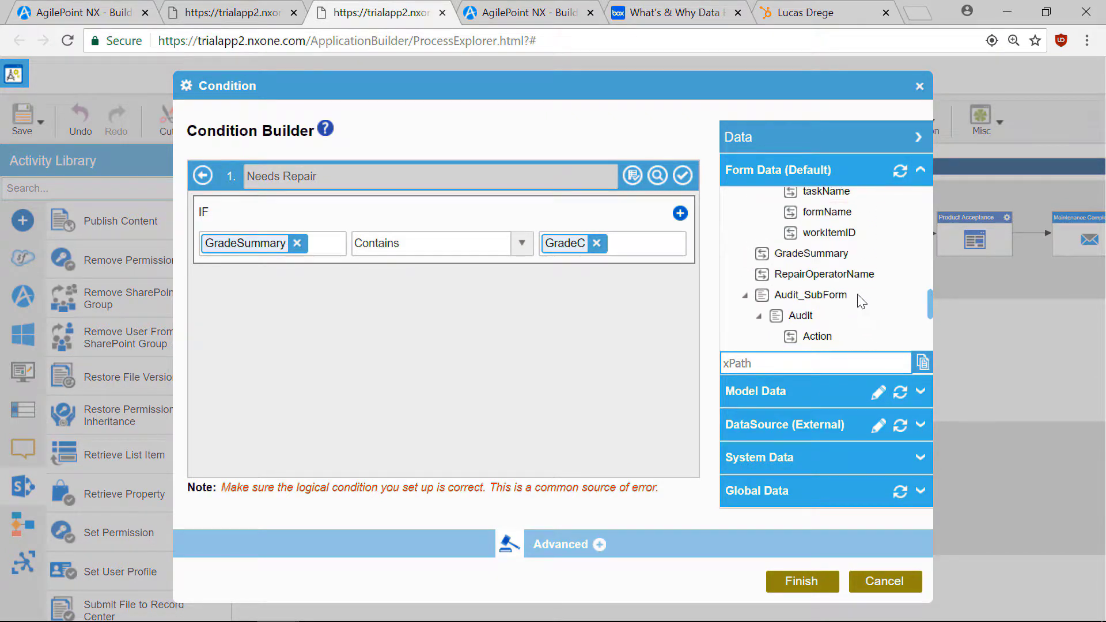
left_click(821, 261)
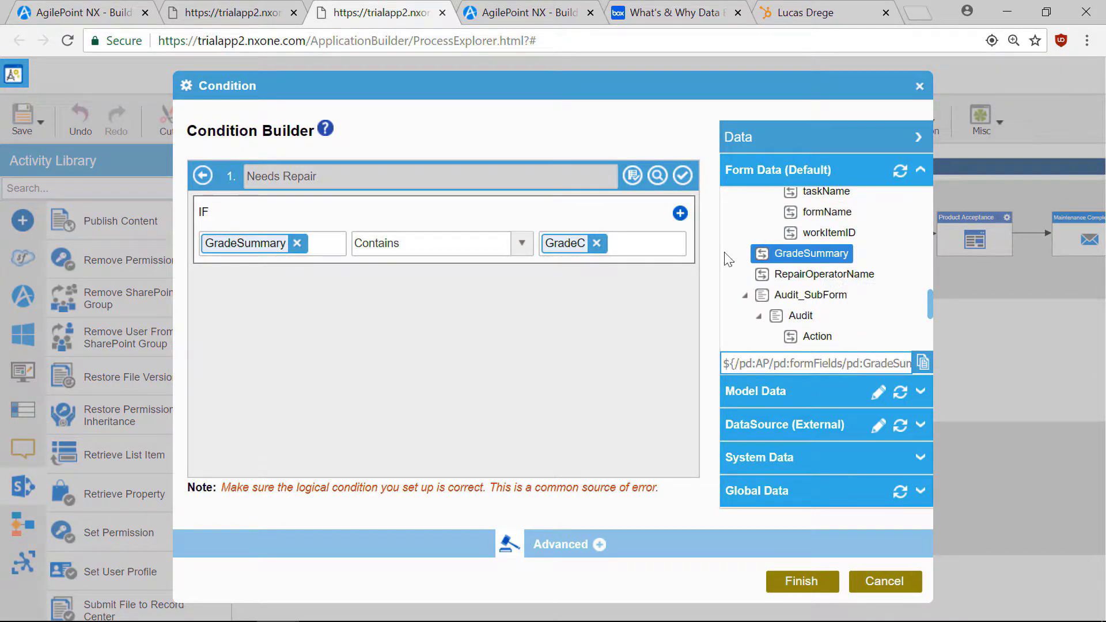
left_click(297, 244)
left_click_drag(803, 257, 231, 242)
Step: Review the comparison operators available for the Needs Repair rule and finish the condition with Contains selected
left_click(521, 245)
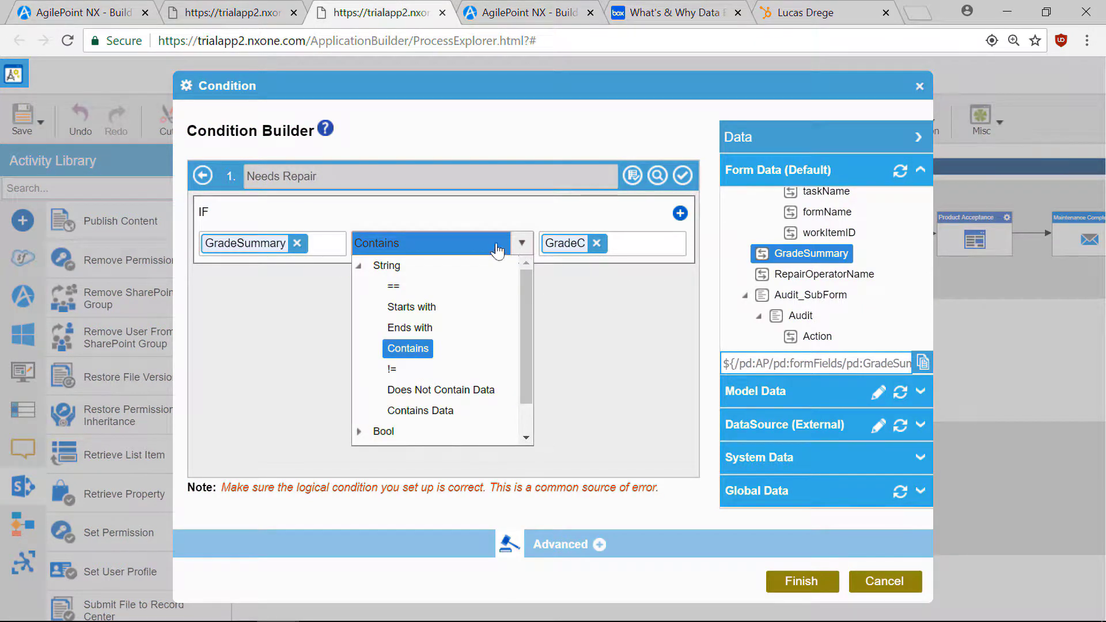
left_click(615, 352)
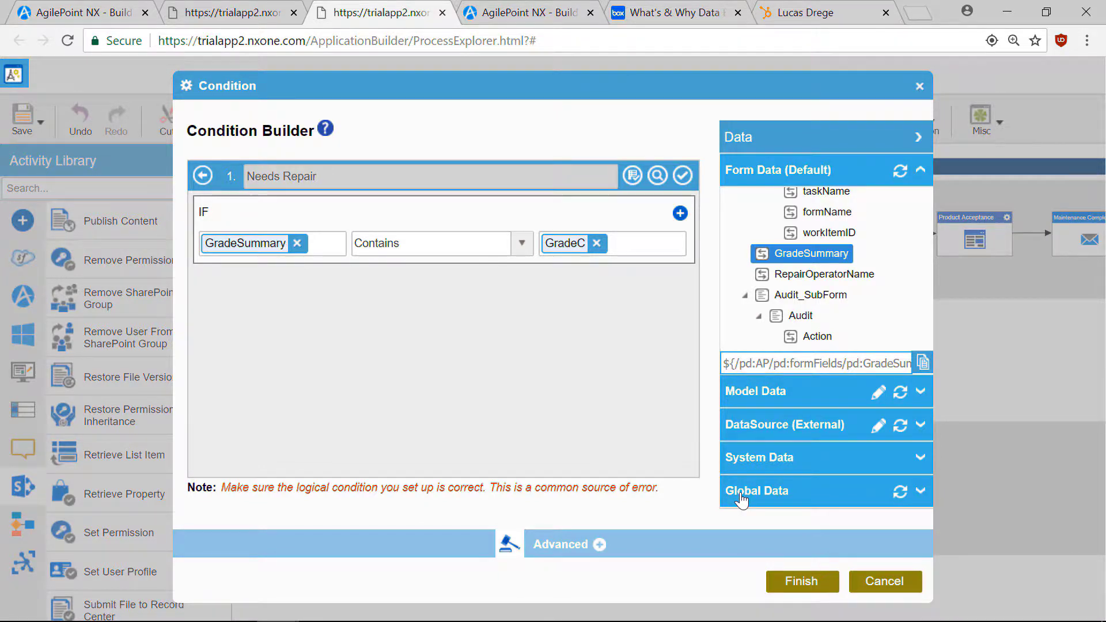
left_click(812, 585)
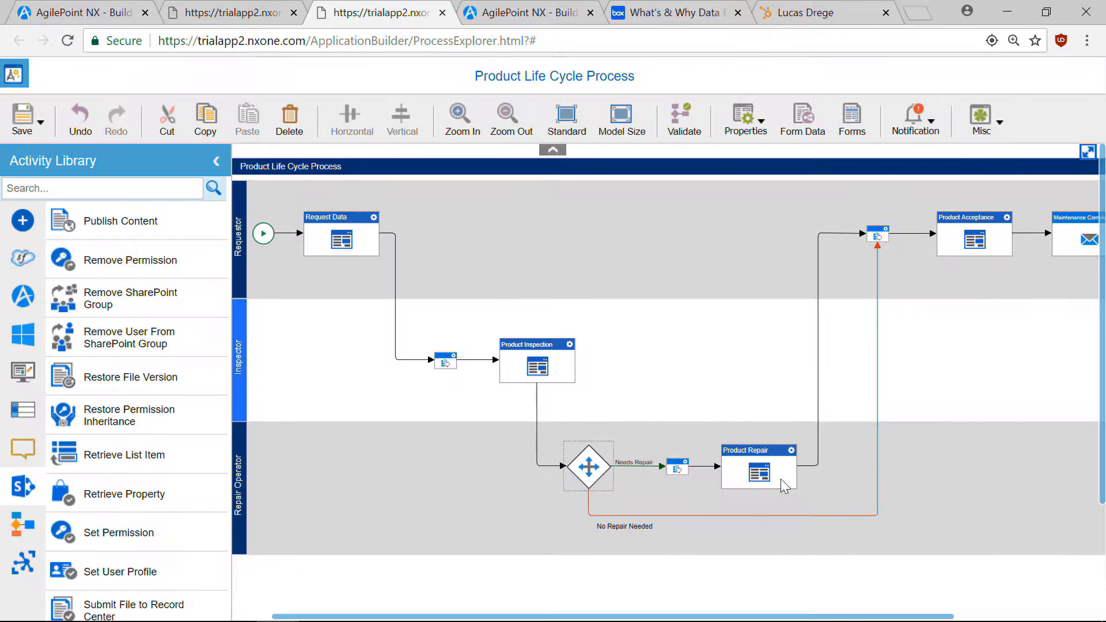
Step: Open the eForm of the Product Inspection activity for editing and review its Product Details, Inspection Result and Attachments sections
right_click(569, 352)
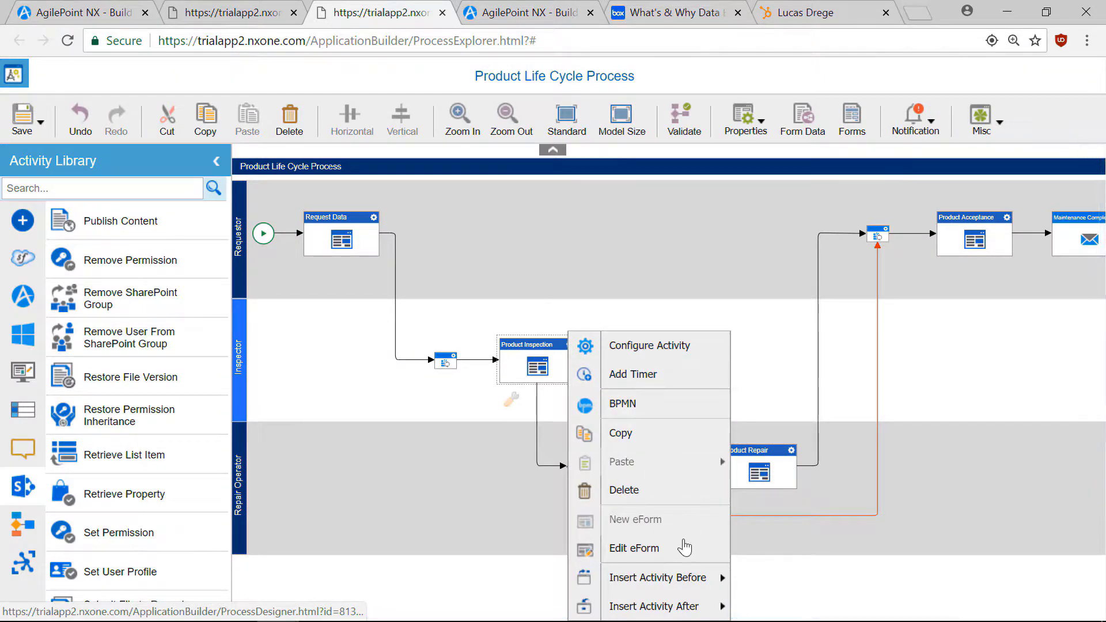
left_click(681, 548)
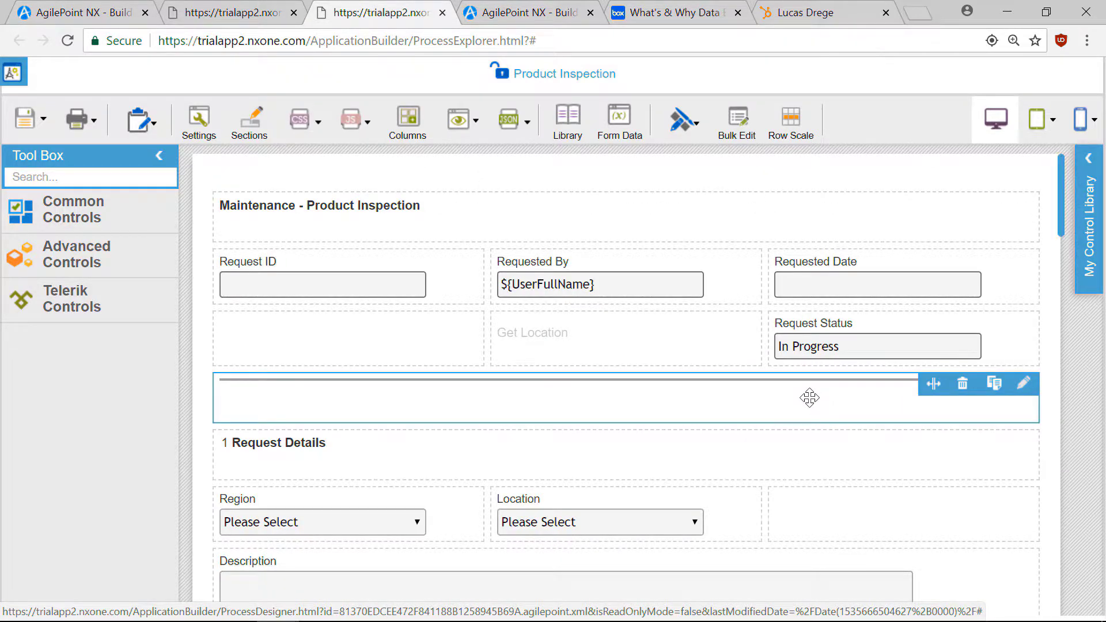
scroll(809, 397, "down", 7)
scroll(809, 398, "down", 1)
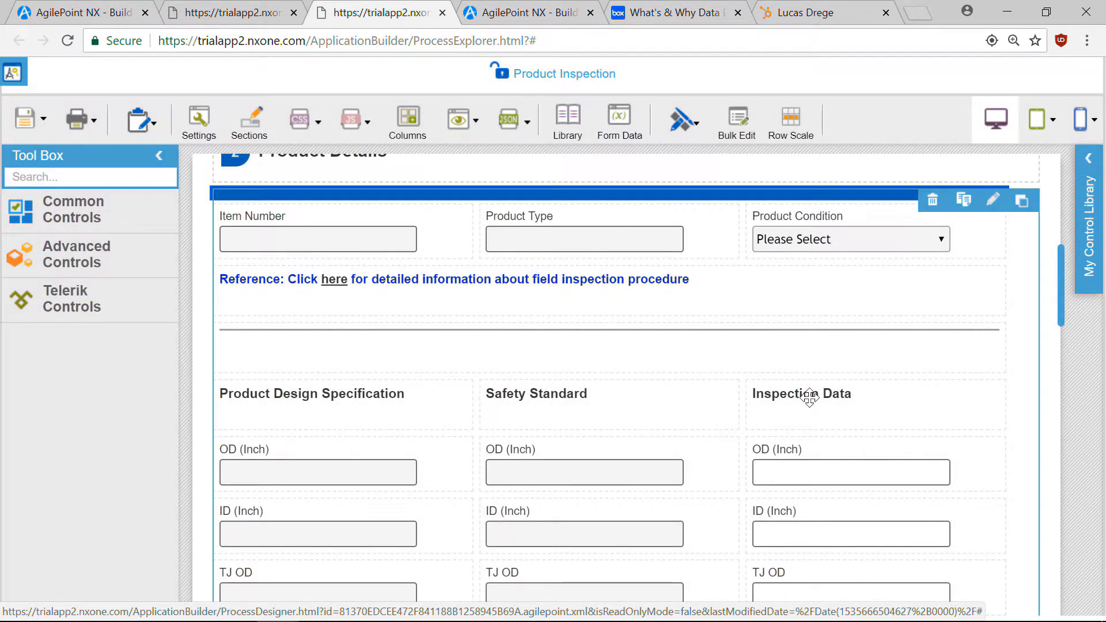
left_click_drag(1060, 310, 1062, 430)
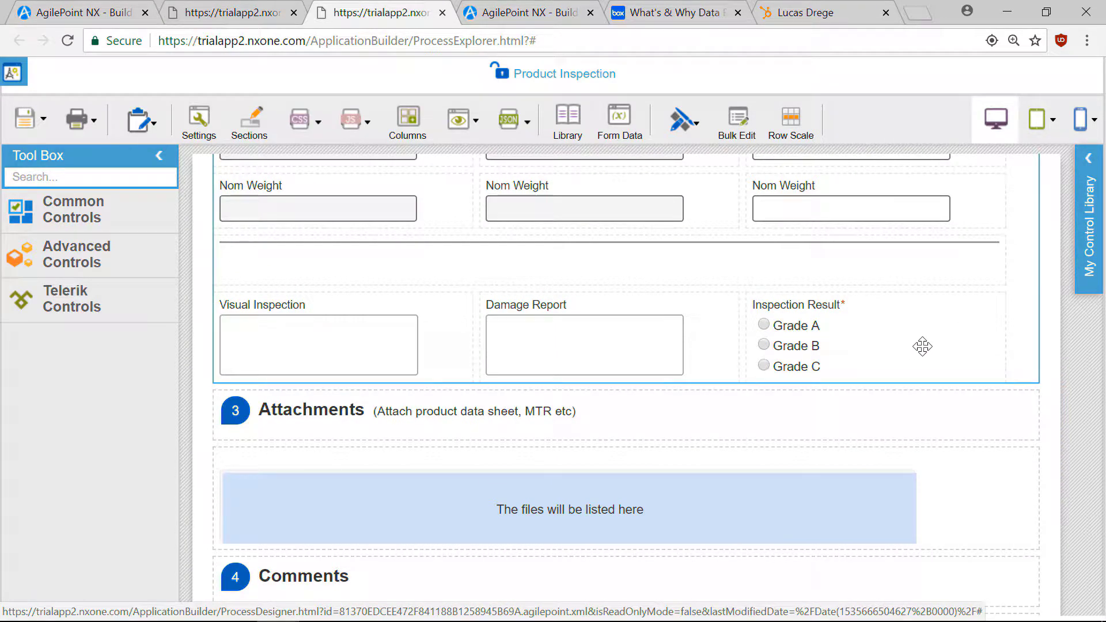
left_click_drag(1061, 437, 1057, 306)
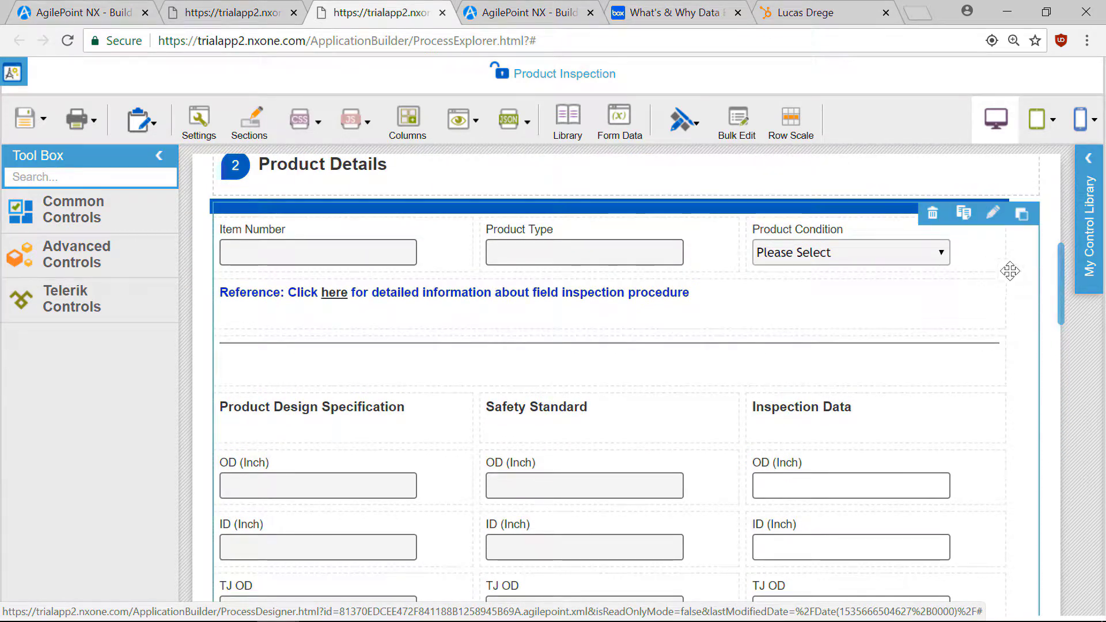
Step: Open the Product Details subform, review its inspection fields, and close it to return to the process model
left_click(1020, 217)
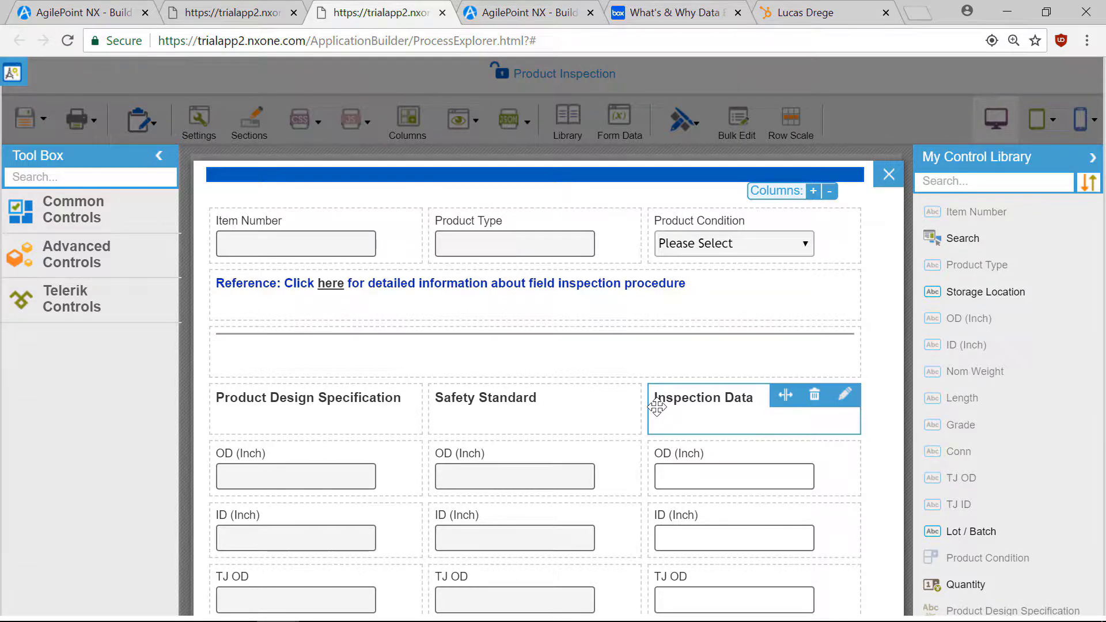
scroll(656, 407, "down", 9)
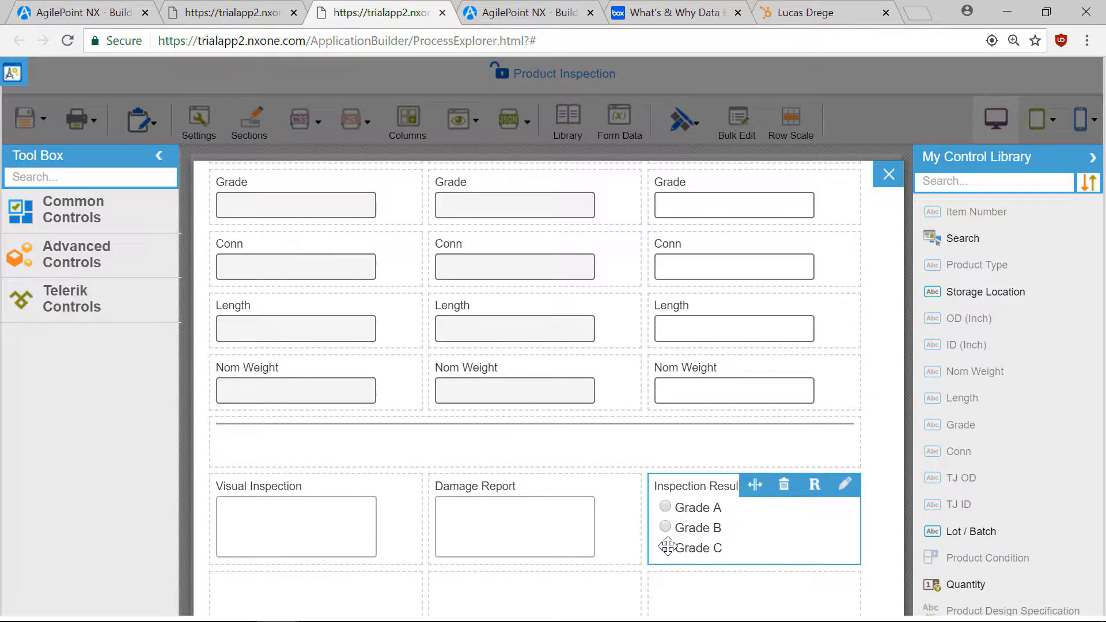
left_click(886, 179)
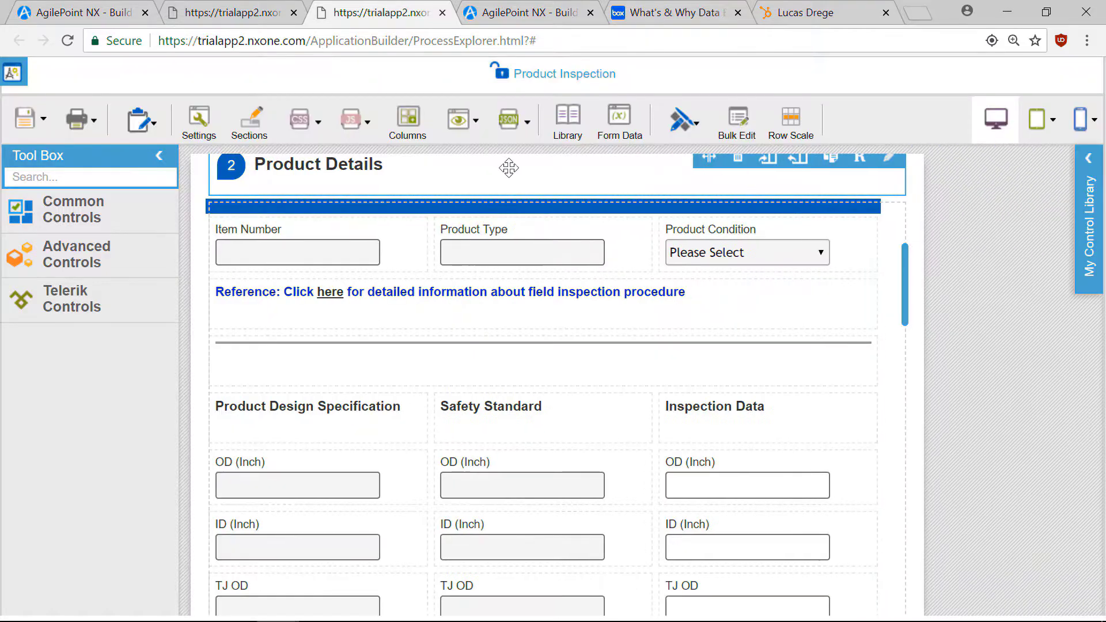
left_click(17, 78)
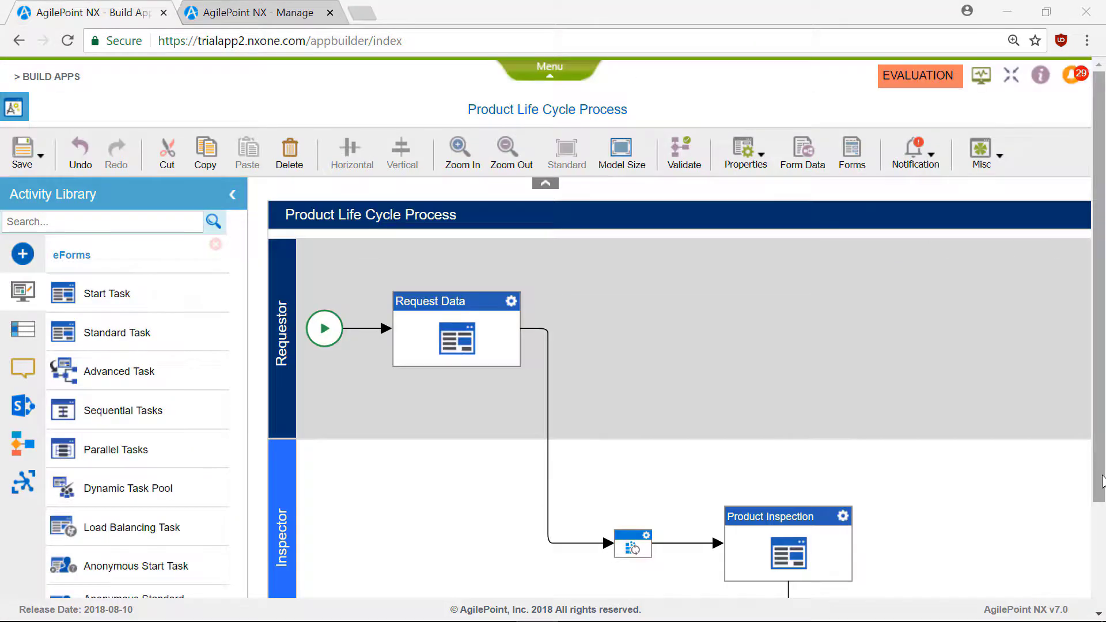
left_click(555, 74)
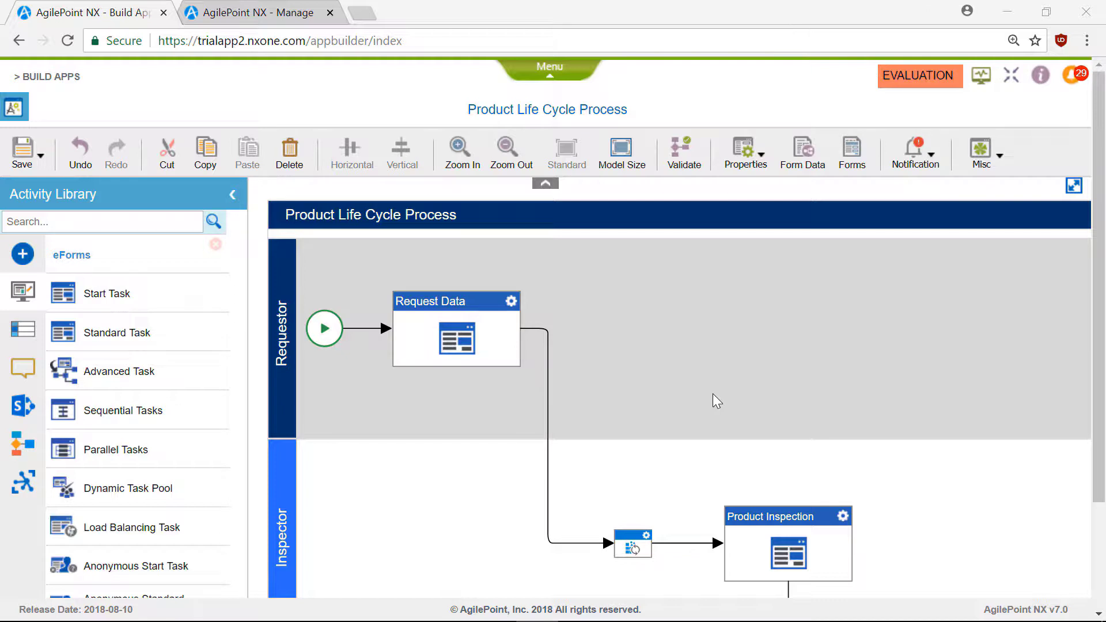
left_click(511, 301)
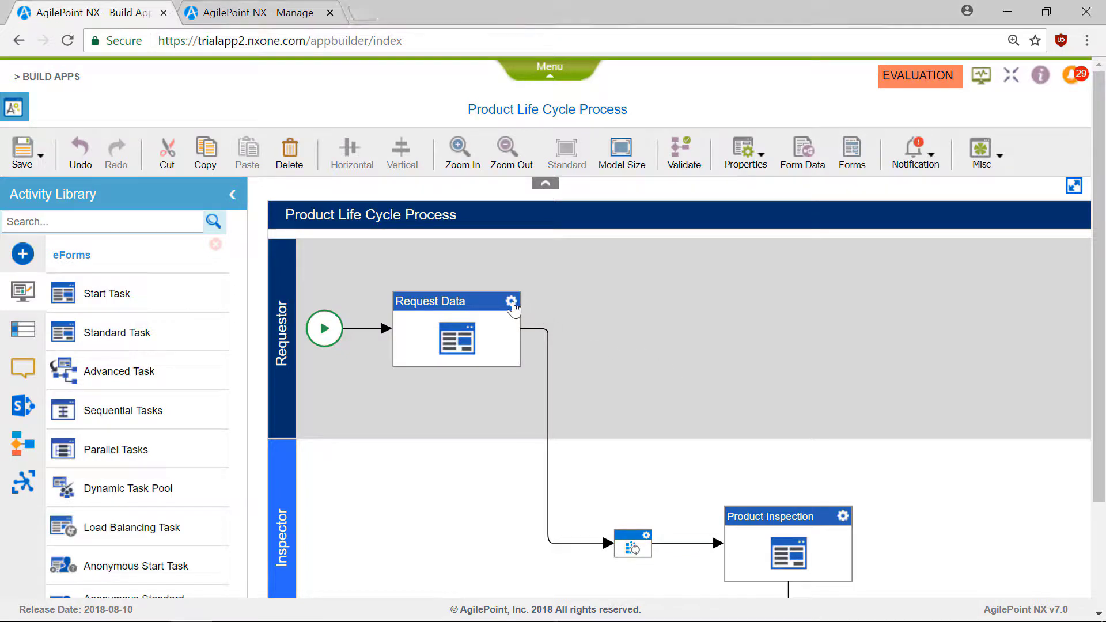
left_click(631, 266)
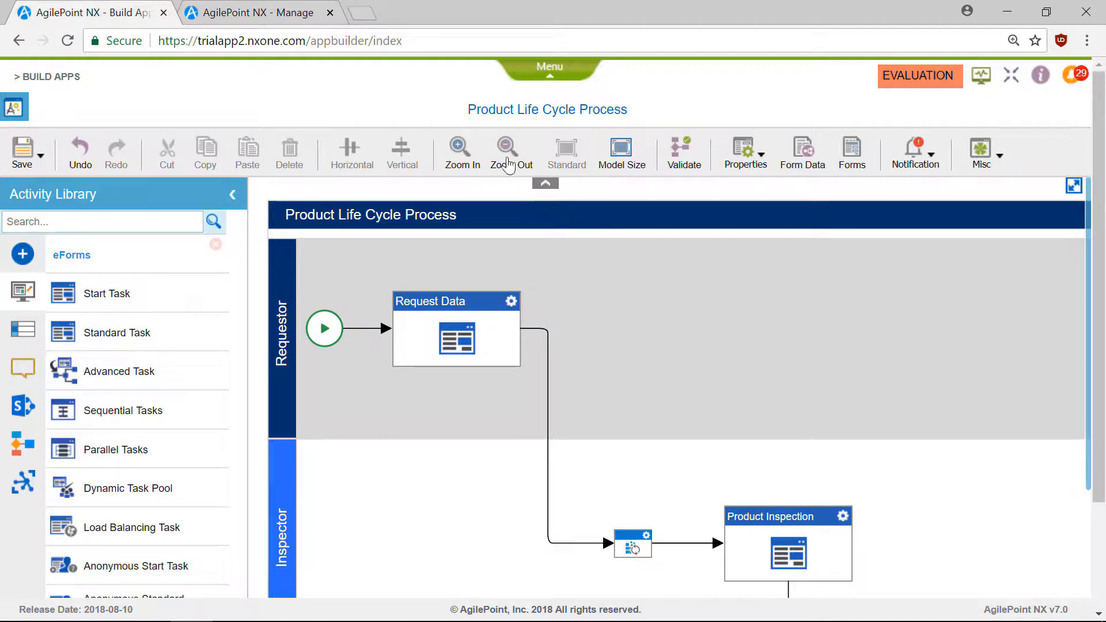
Step: Try the diagram's zoom levels, restore its standard size and fit the whole process model in view
left_click(505, 151)
left_click(504, 151)
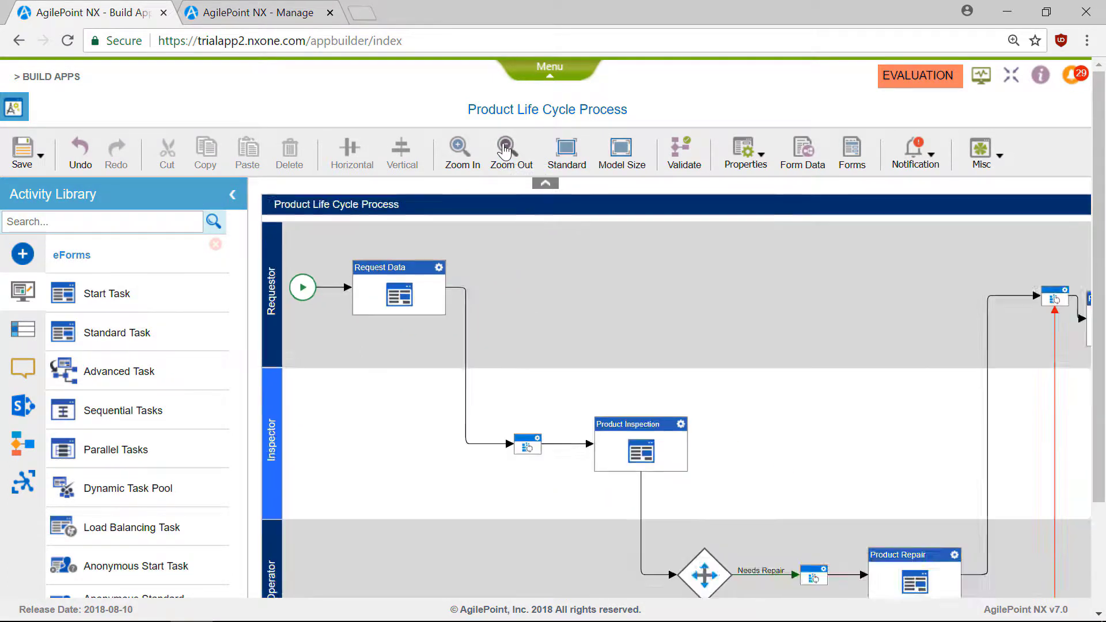
left_click(504, 151)
left_click(460, 152)
left_click(460, 152)
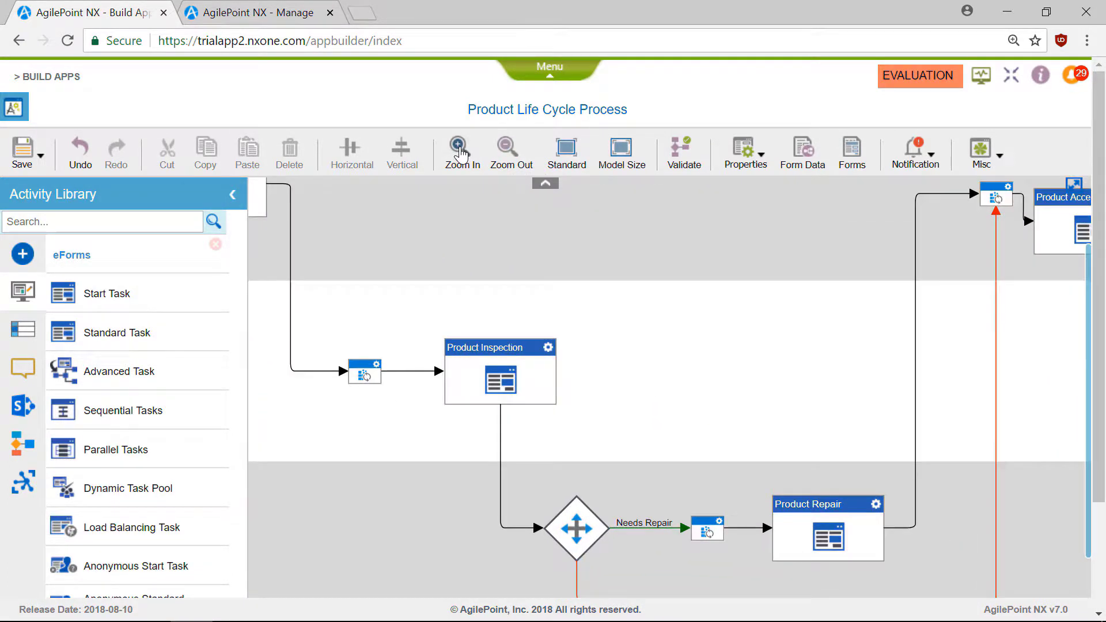
left_click(459, 152)
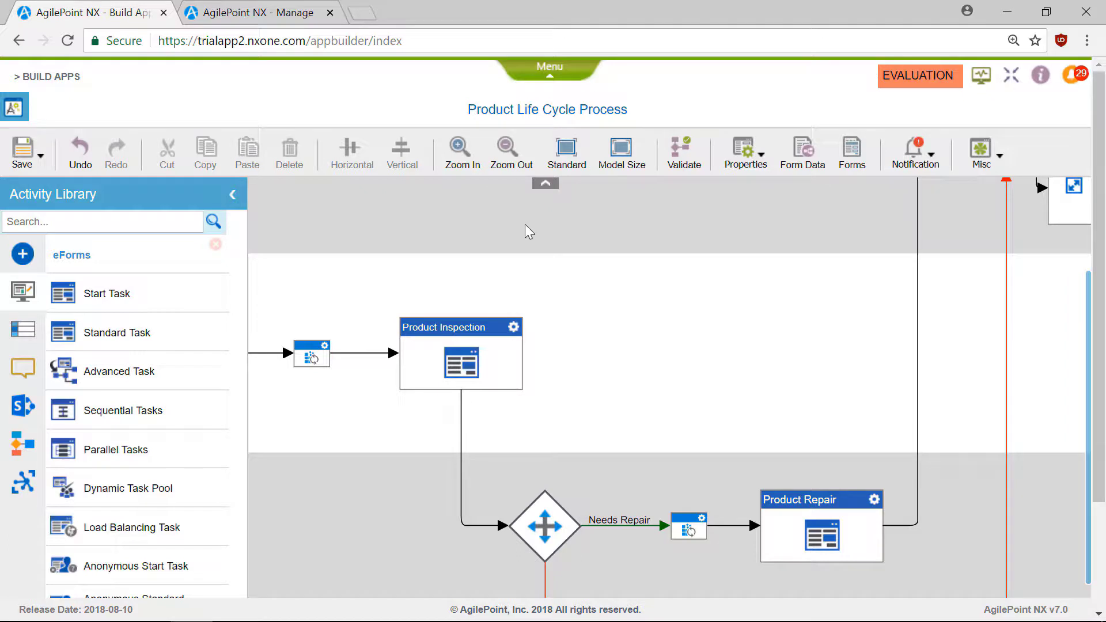
left_click(566, 152)
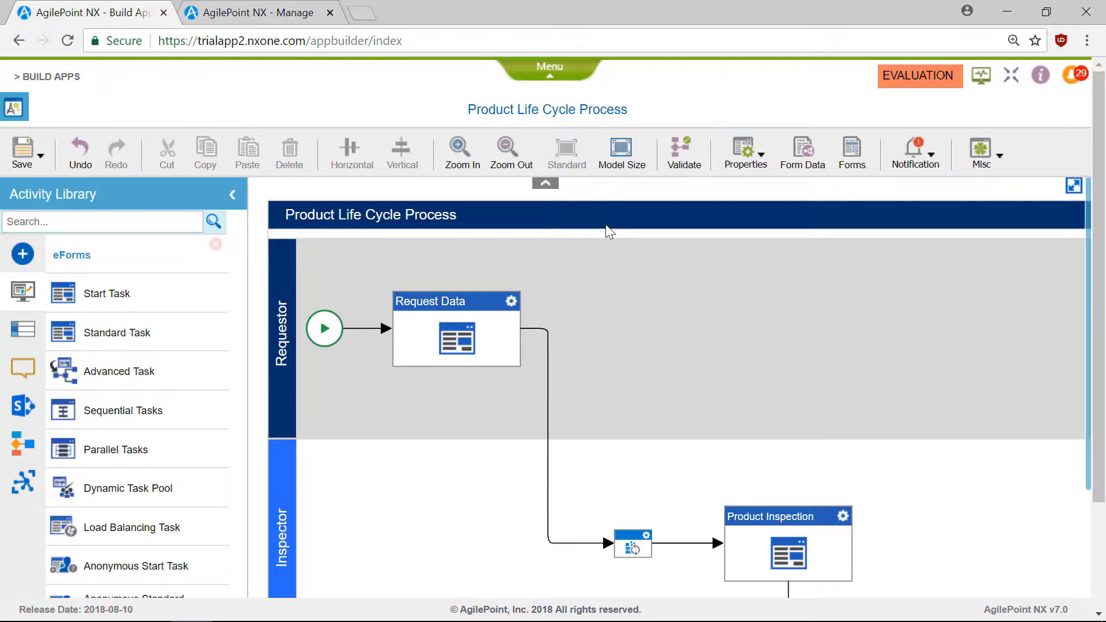
left_click(621, 151)
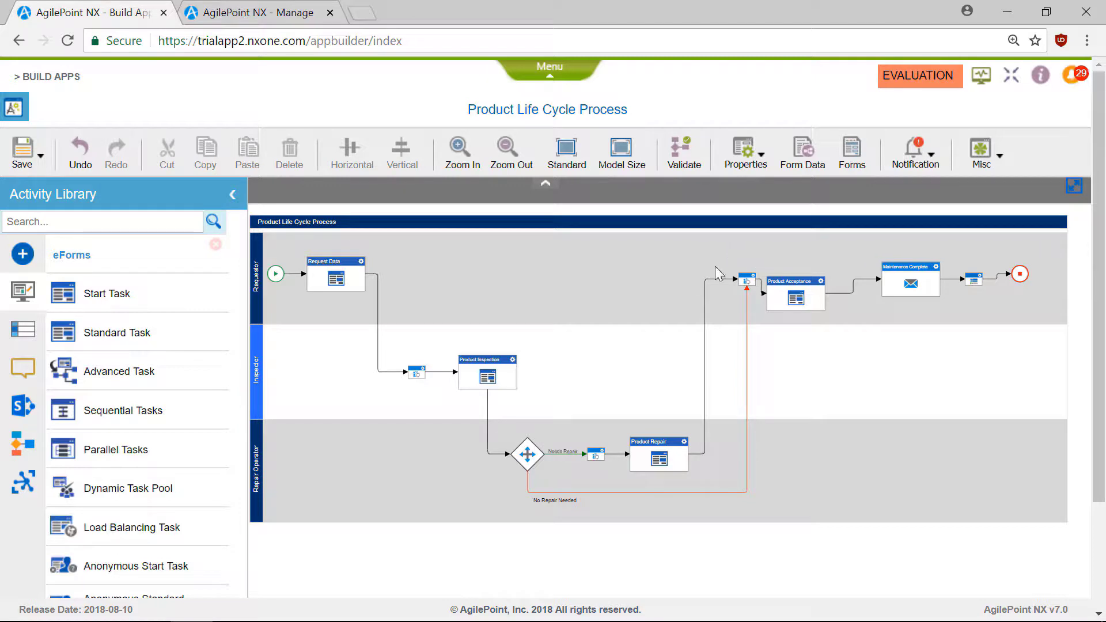
Step: Align the last activities of the Requestor lane horizontally, including Product Acceptance and Maintenance Complete, and validate the process model
left_click_drag(695, 266, 1050, 310)
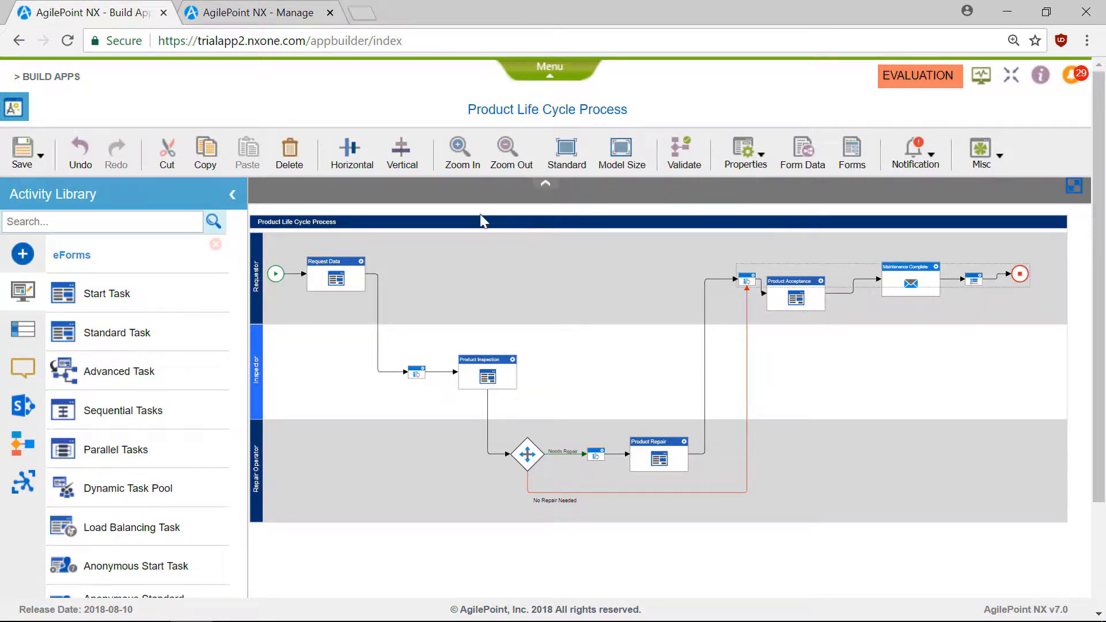
left_click(357, 158)
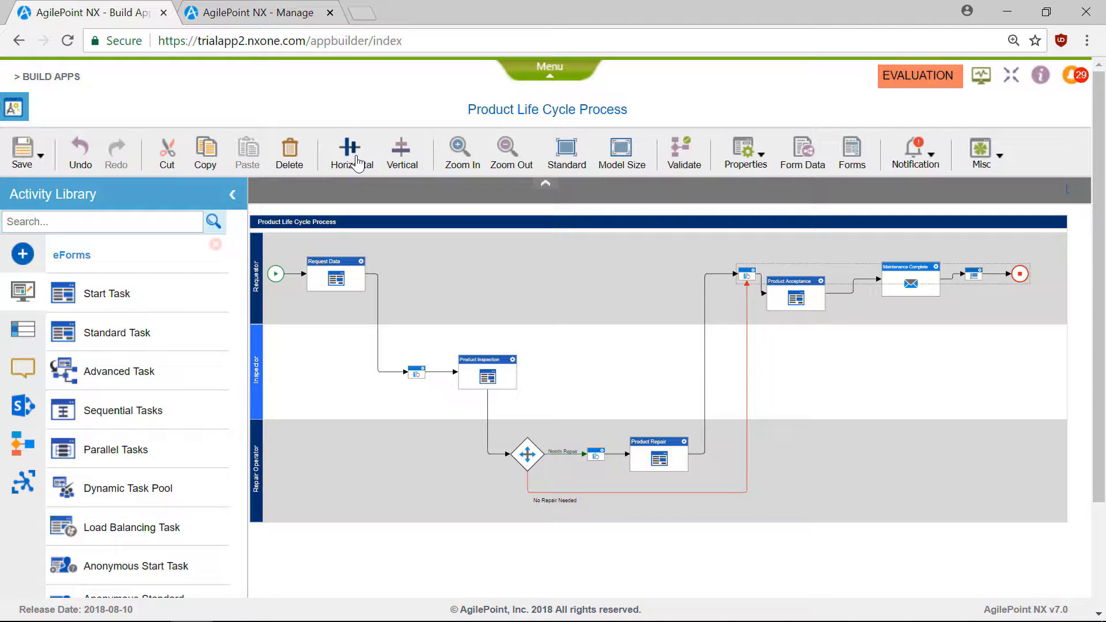
left_click(790, 298)
left_click_drag(715, 259, 1020, 315)
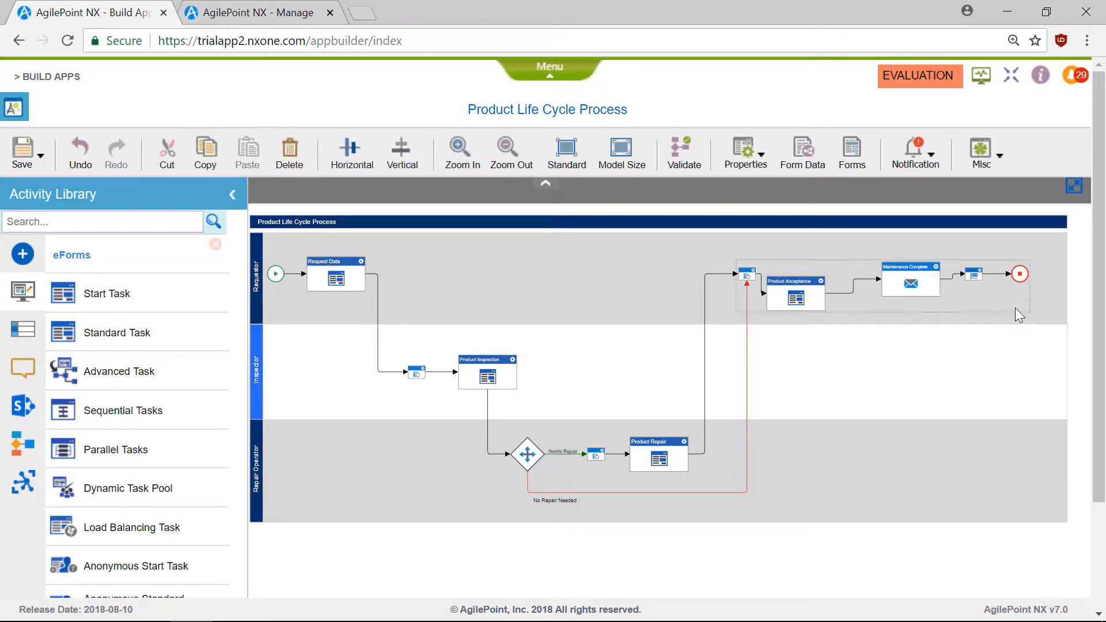
left_click(350, 151)
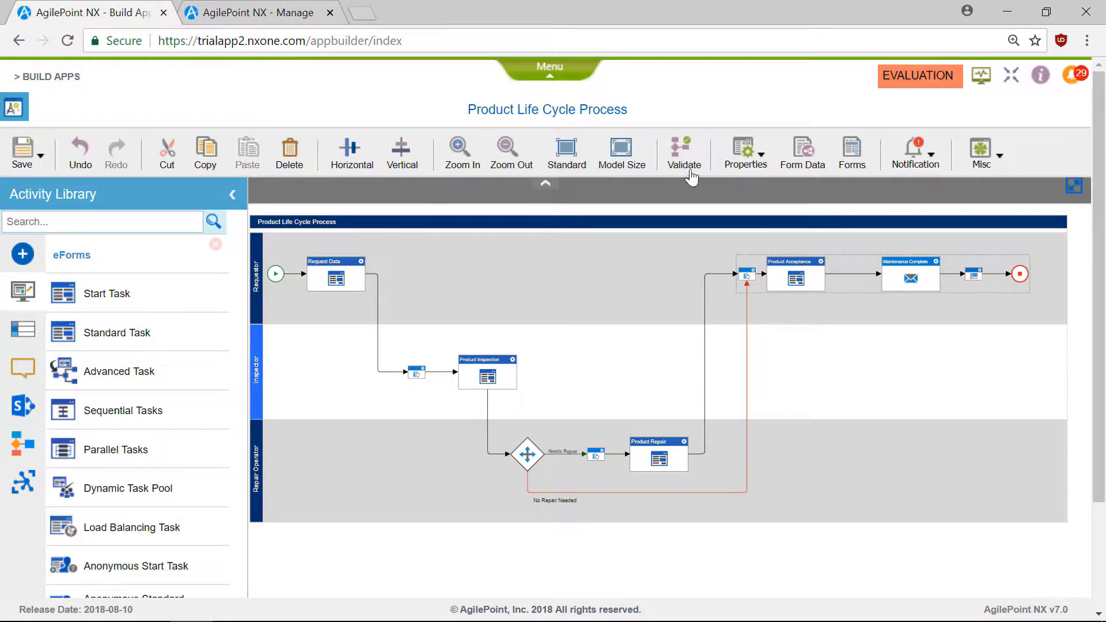
left_click(681, 151)
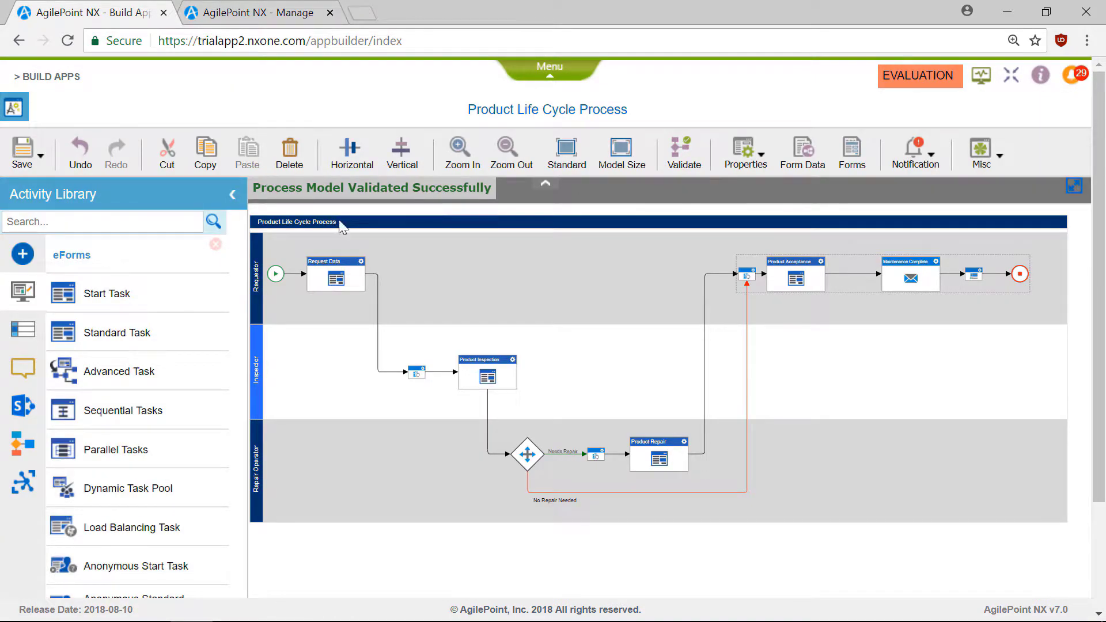
Step: Show all Agile Properties of the process diagram, review the Basic and Advanced groups, and close them
left_click(418, 229)
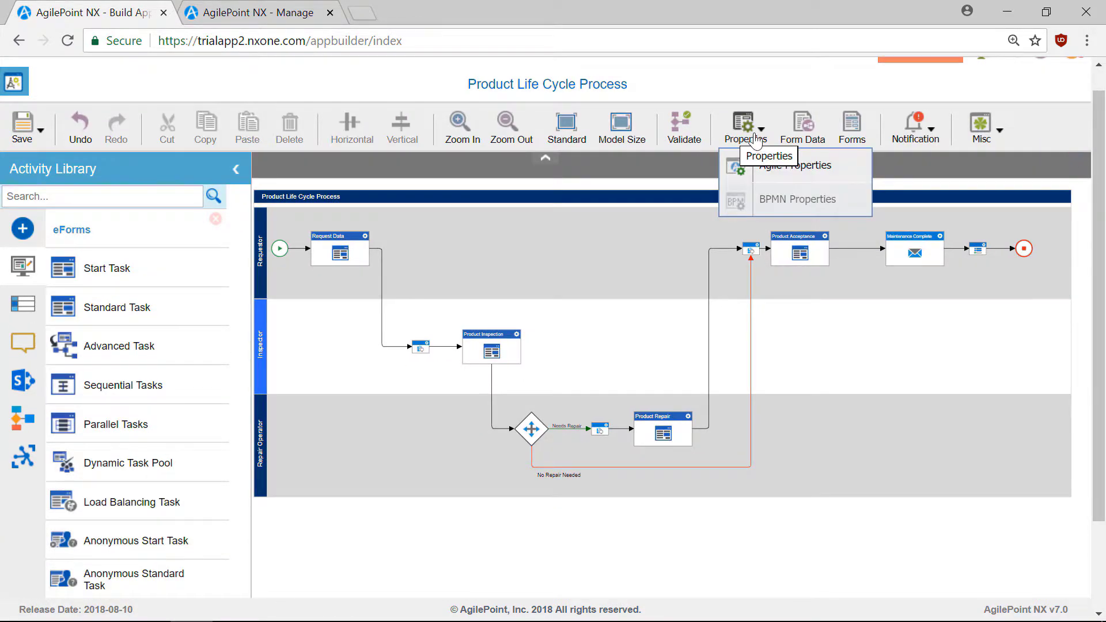
mouse_move(748, 136)
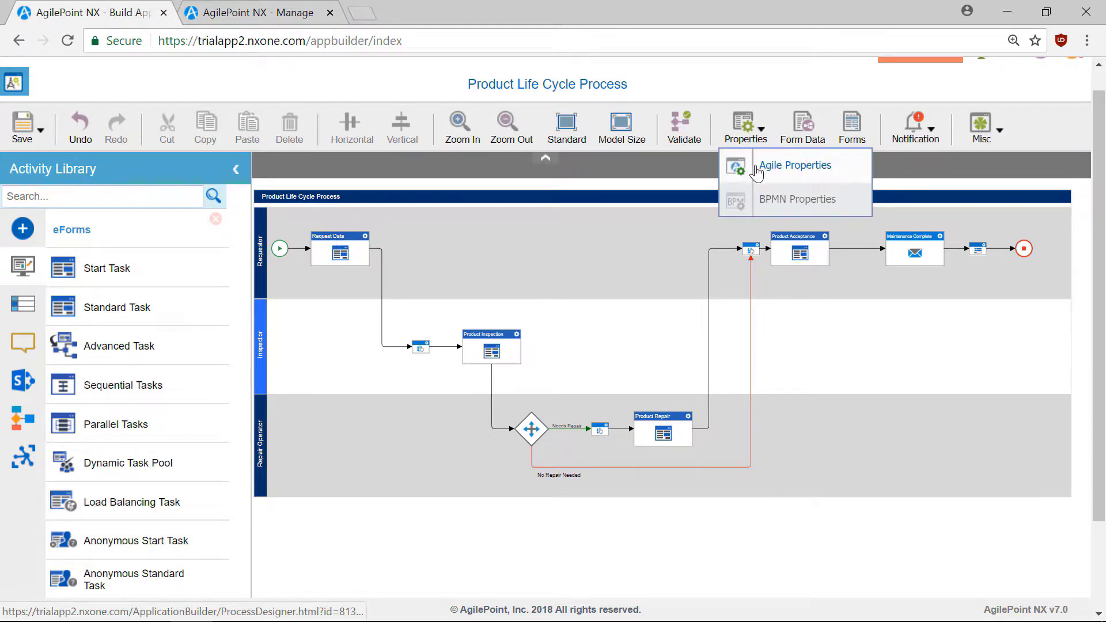
left_click(749, 165)
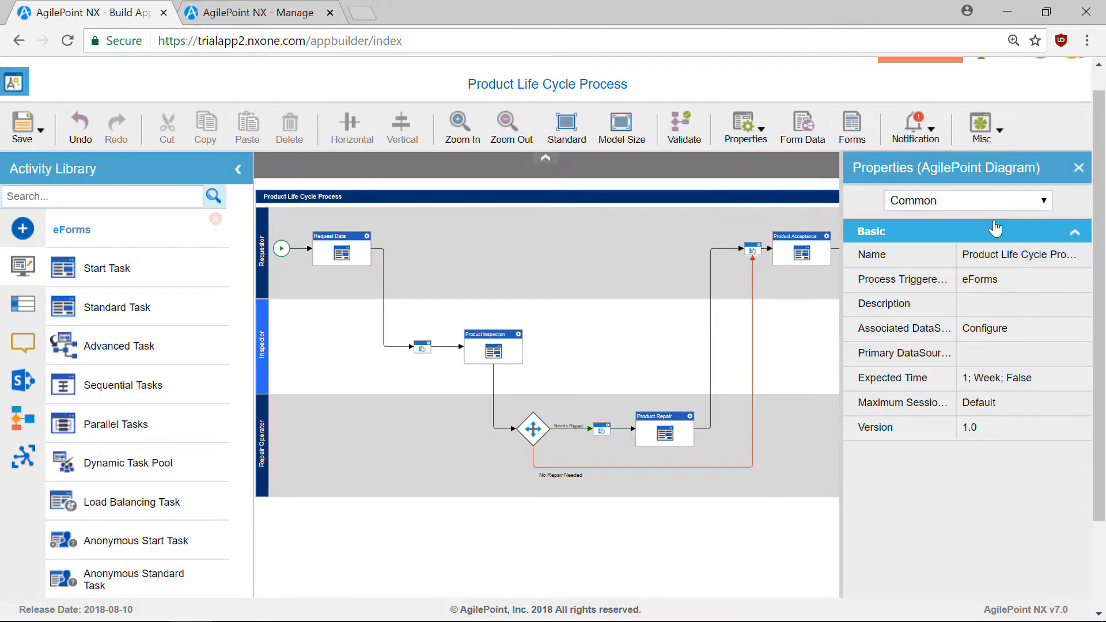
left_click(1008, 206)
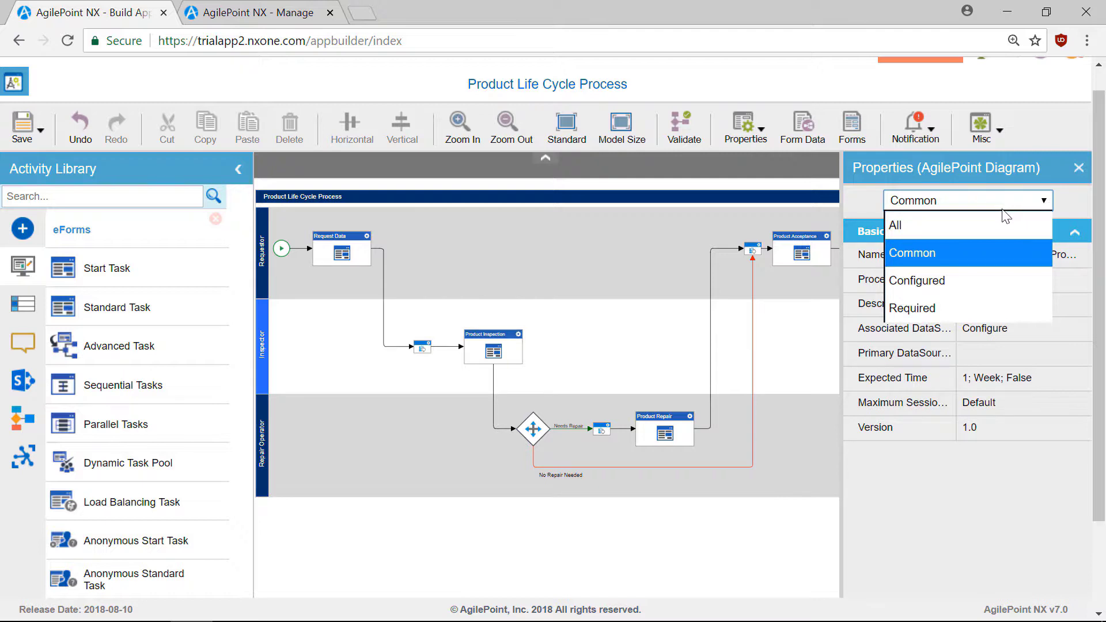
left_click(990, 229)
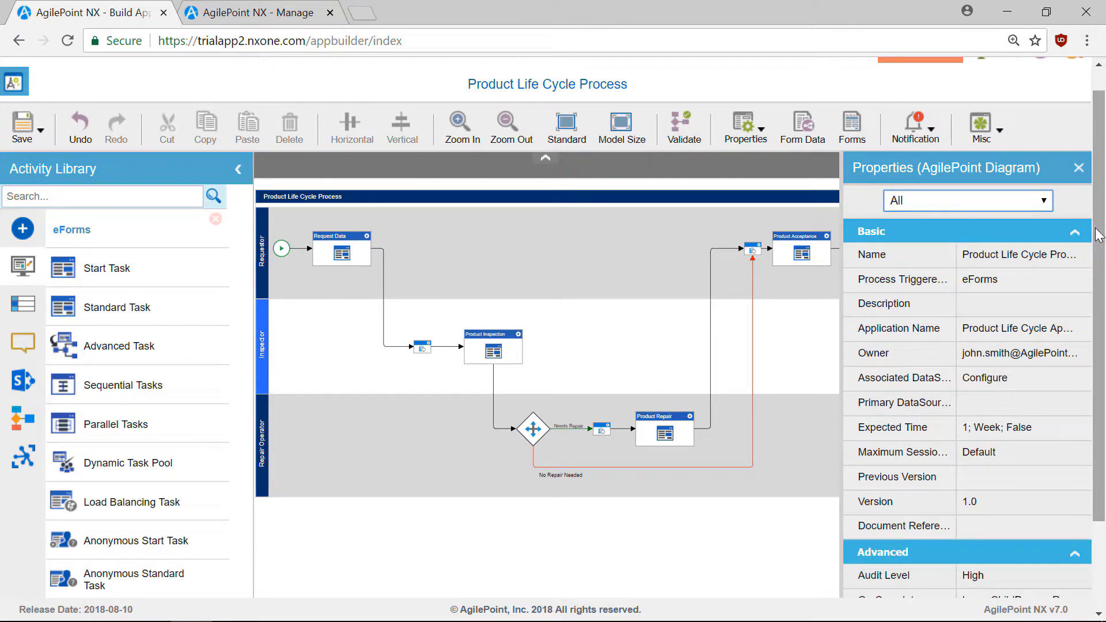
scroll(1097, 237, "down", 1)
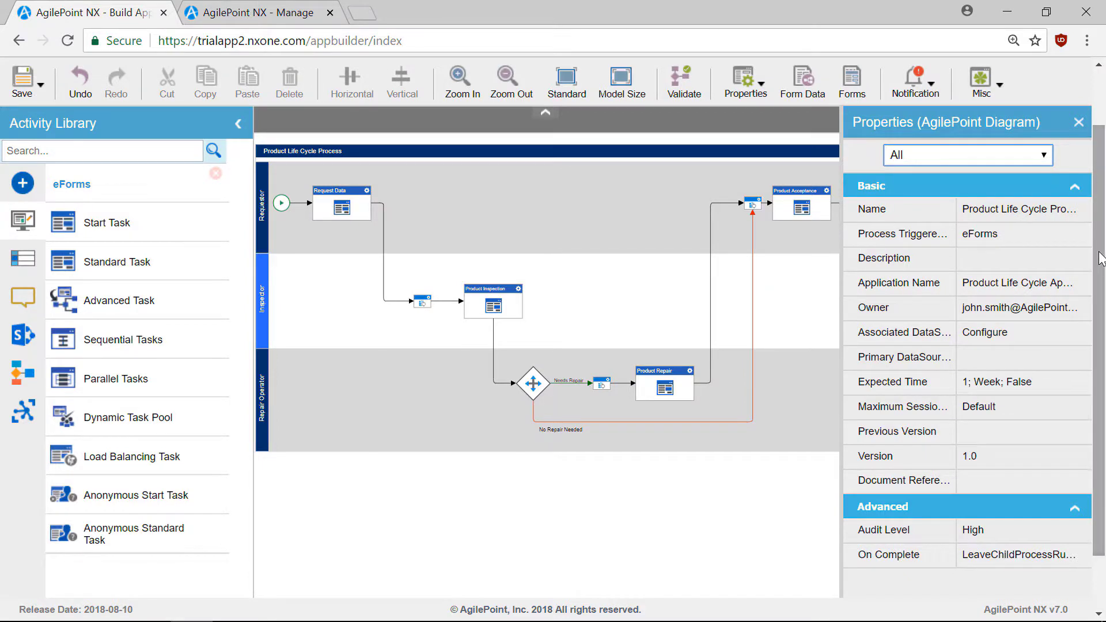
scroll(1099, 334, "down", 2)
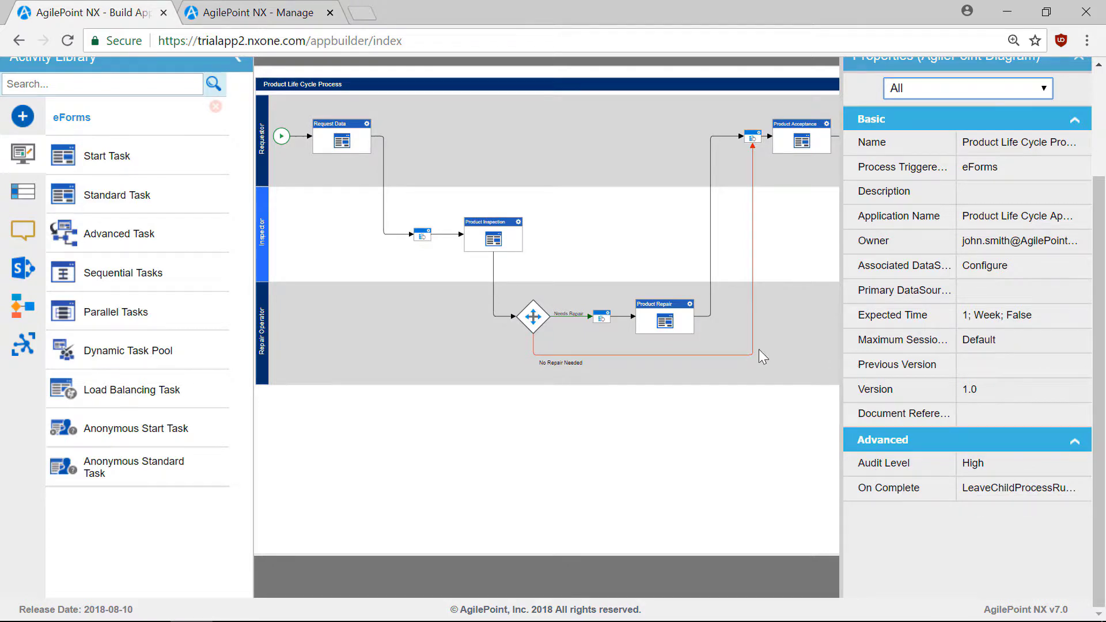
left_click_drag(1099, 203, 1104, 114)
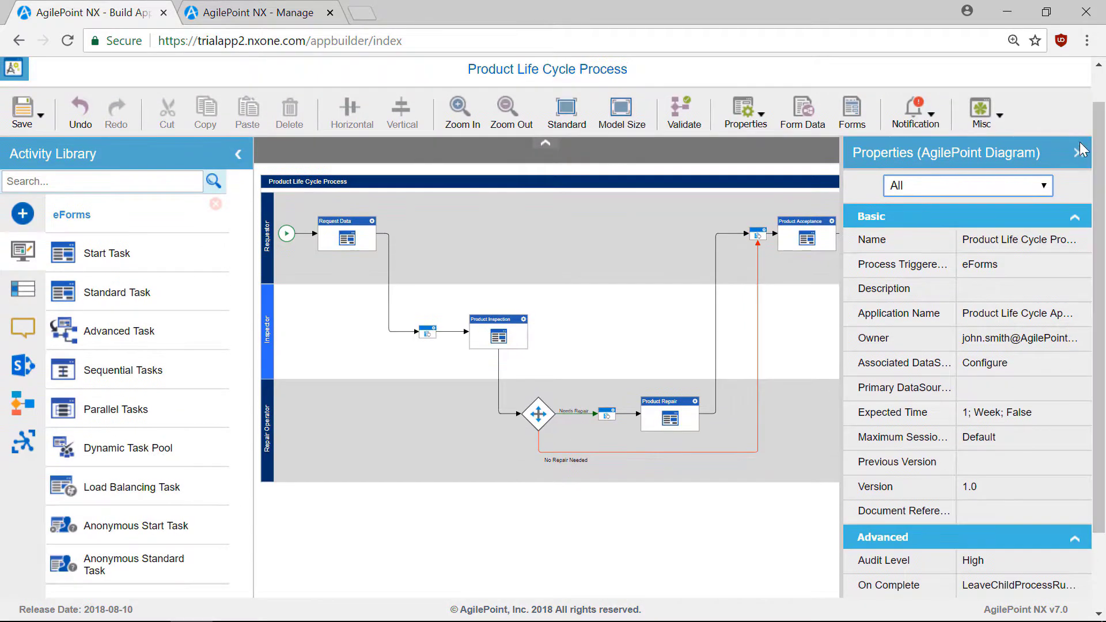
left_click(1077, 152)
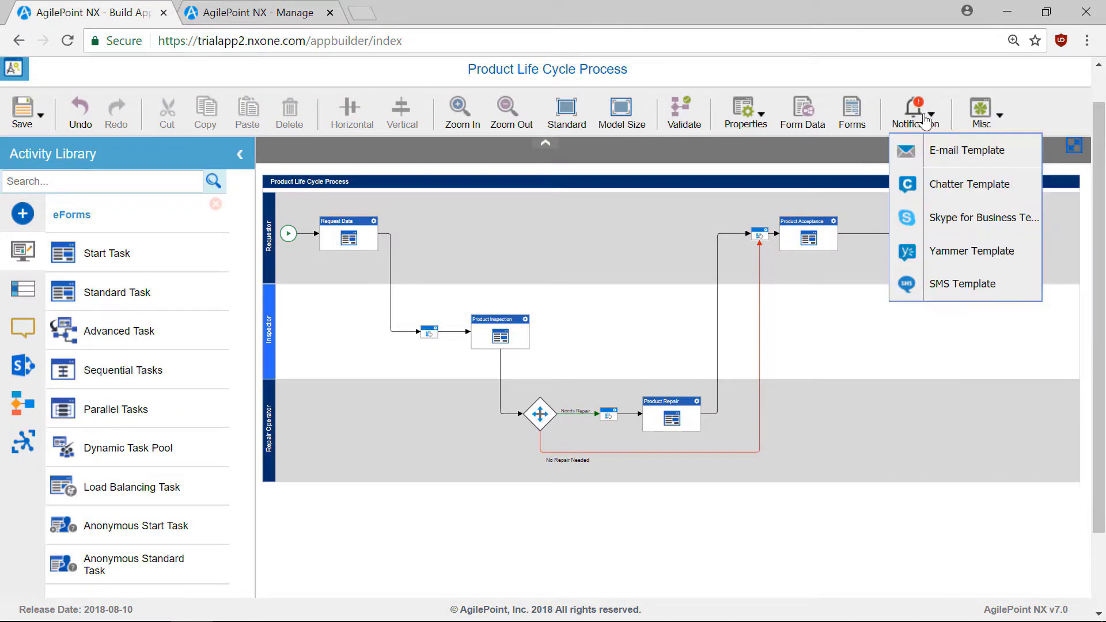
Step: Open the process's form data and browse the default form fields, including those of the ProductDetails subform
left_click(813, 118)
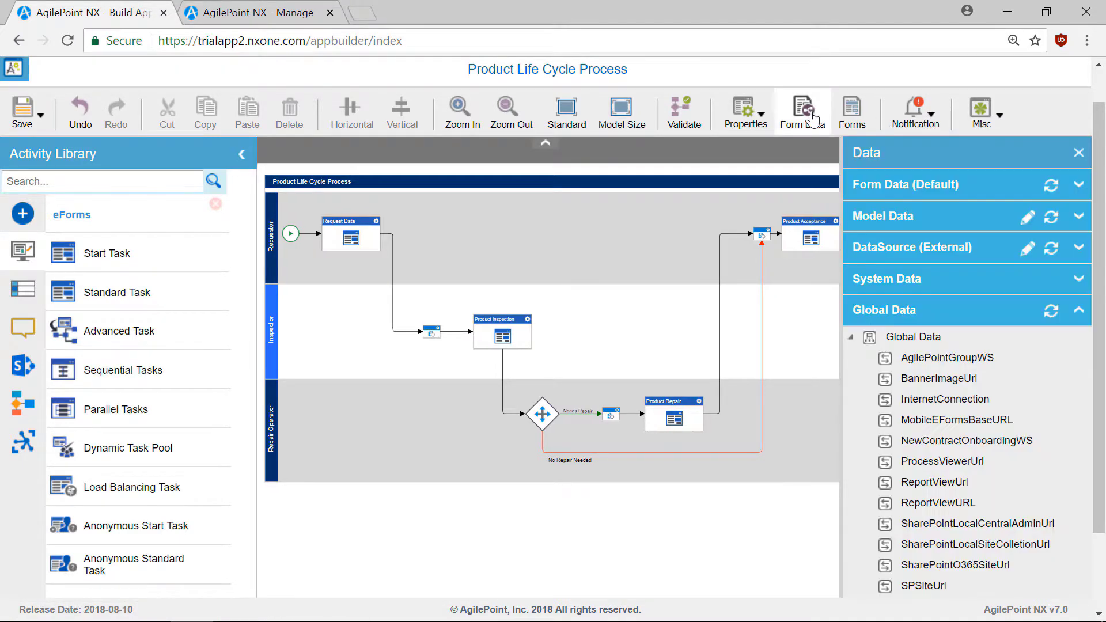
left_click(907, 180)
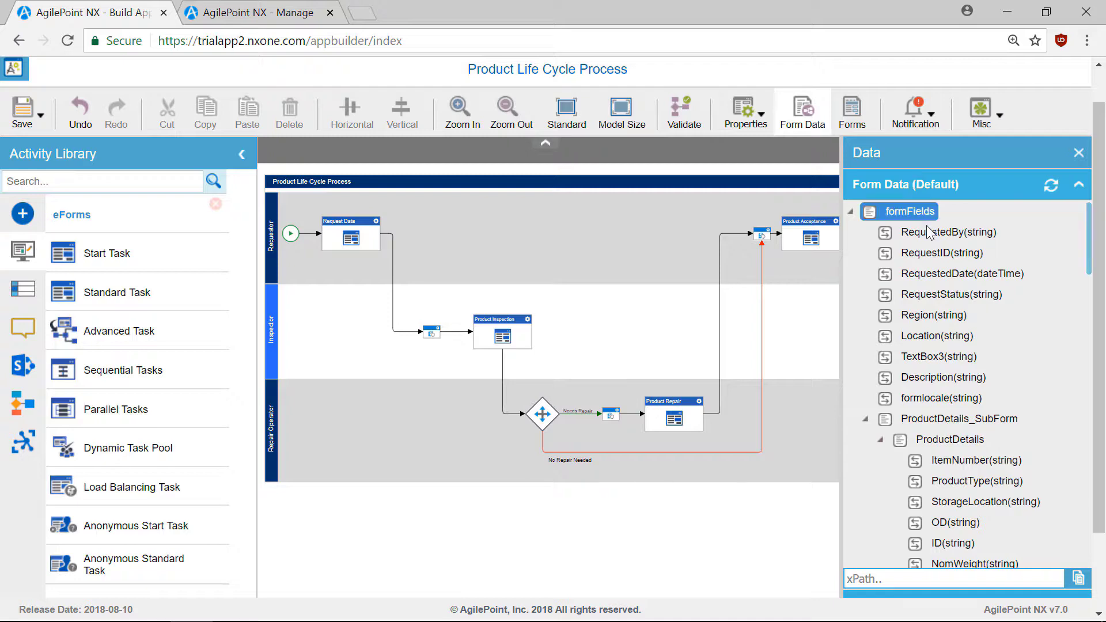
scroll(1090, 254, "down", 3)
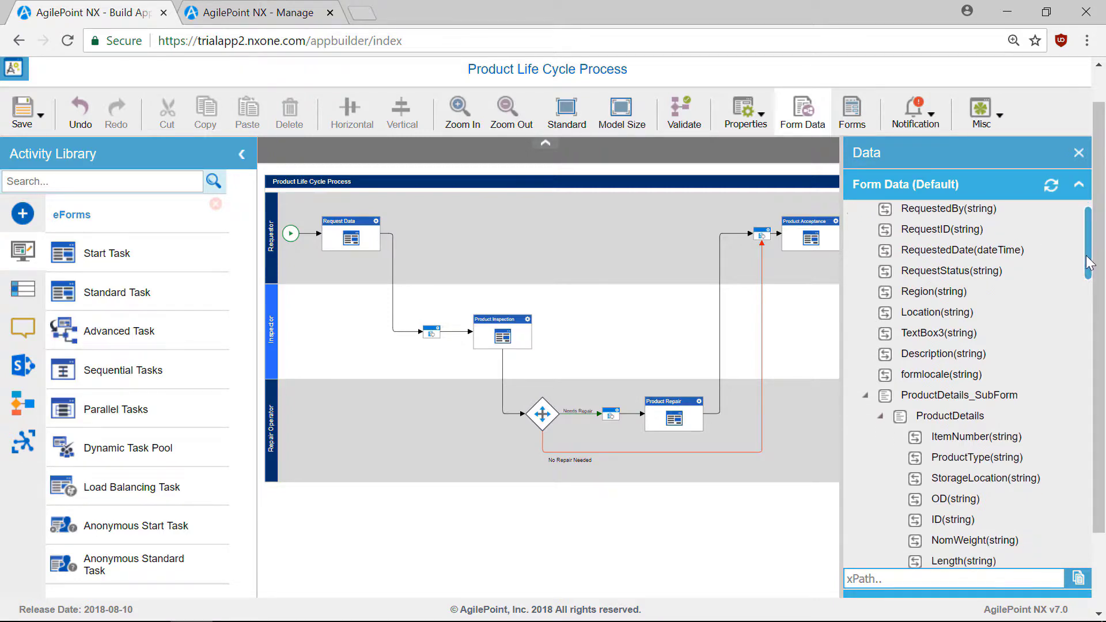
scroll(1085, 391, "down", 10)
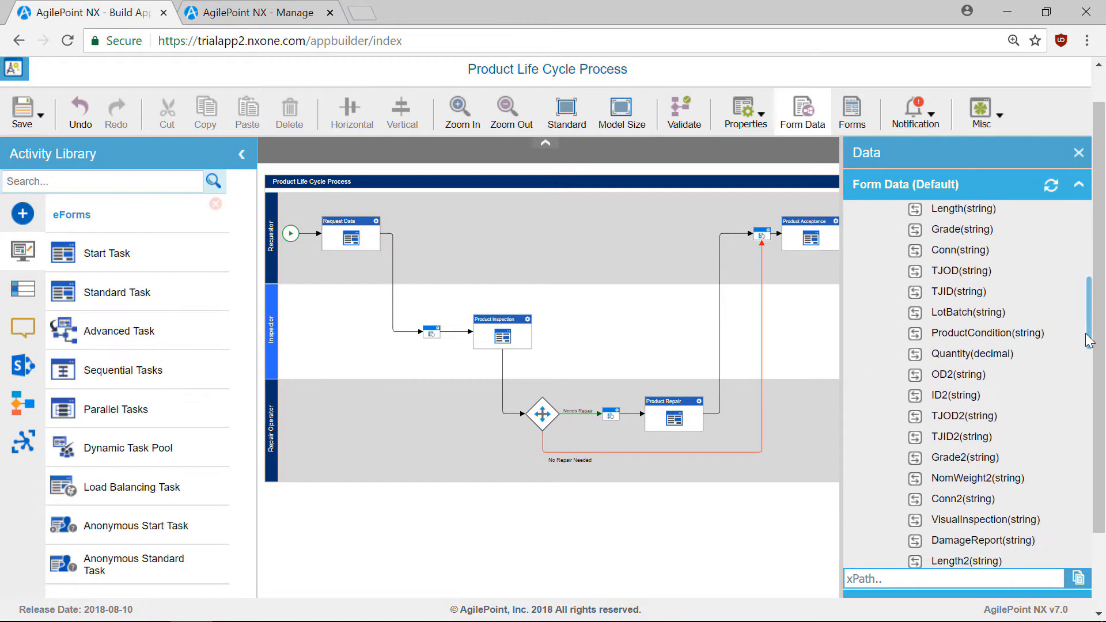
Step: Finish browsing the default form fields, and open the Model Data schema for viewing before closing it
left_click_drag(1078, 419, 1098, 215)
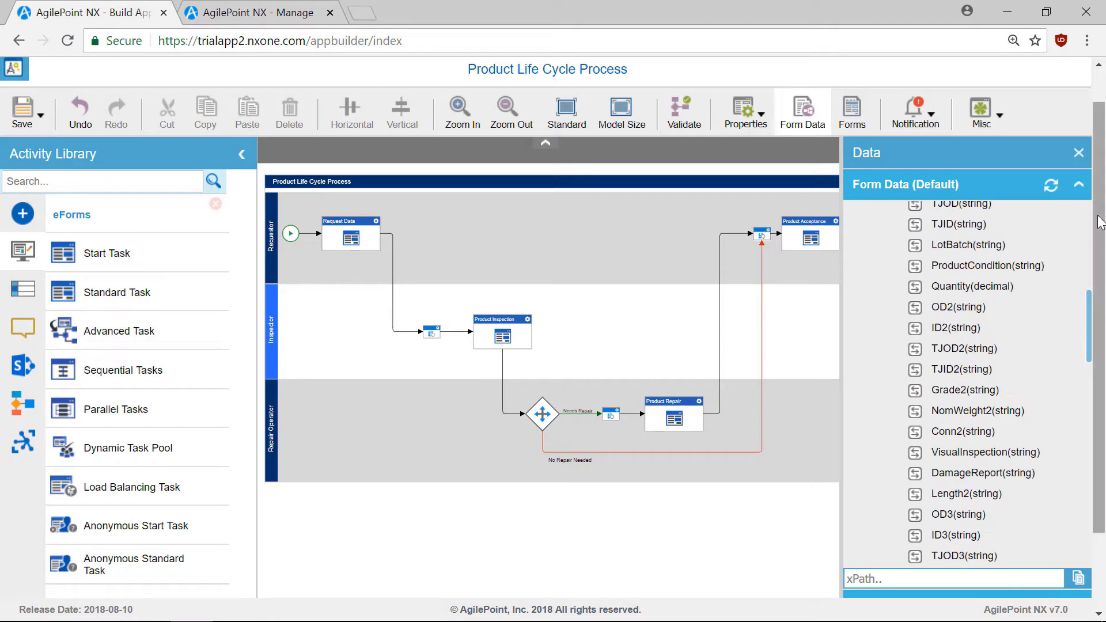
left_click(1079, 184)
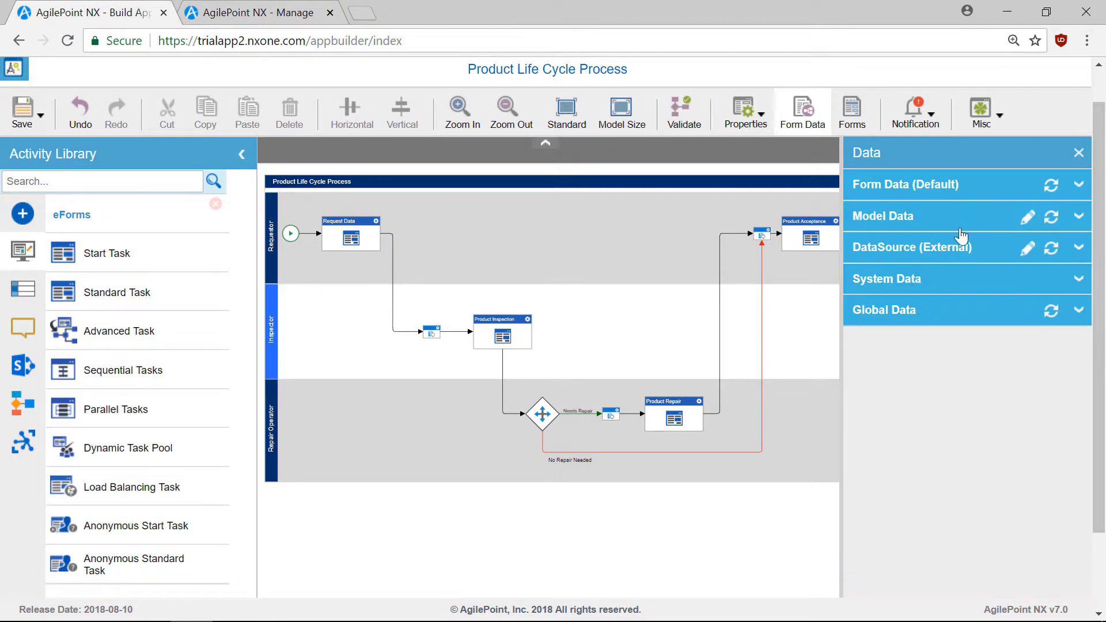
left_click(1078, 216)
left_click(1025, 218)
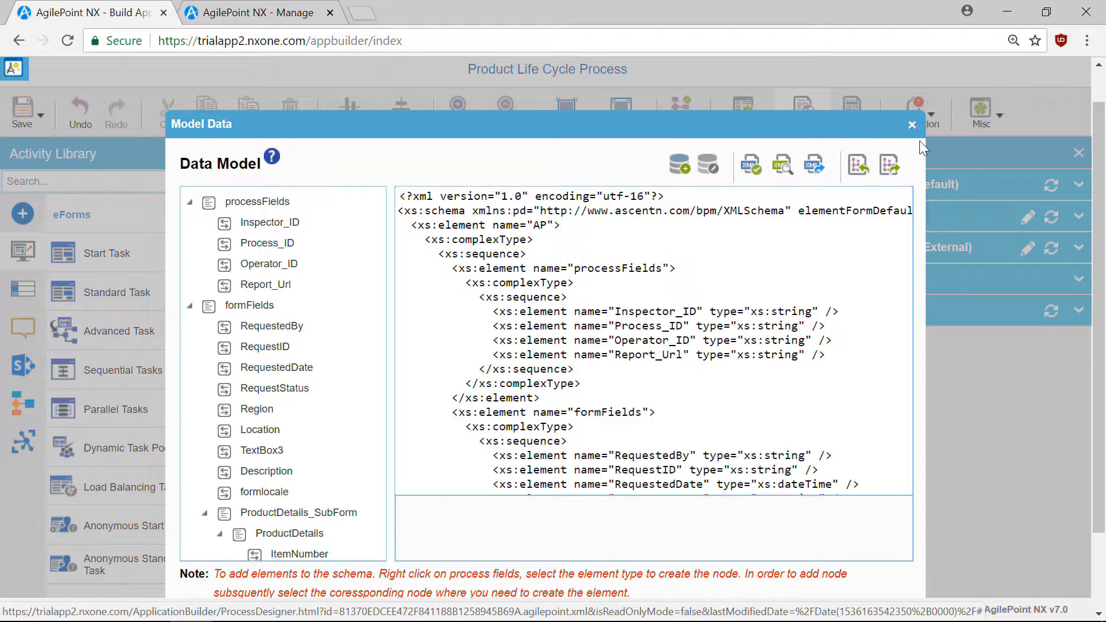
left_click(913, 126)
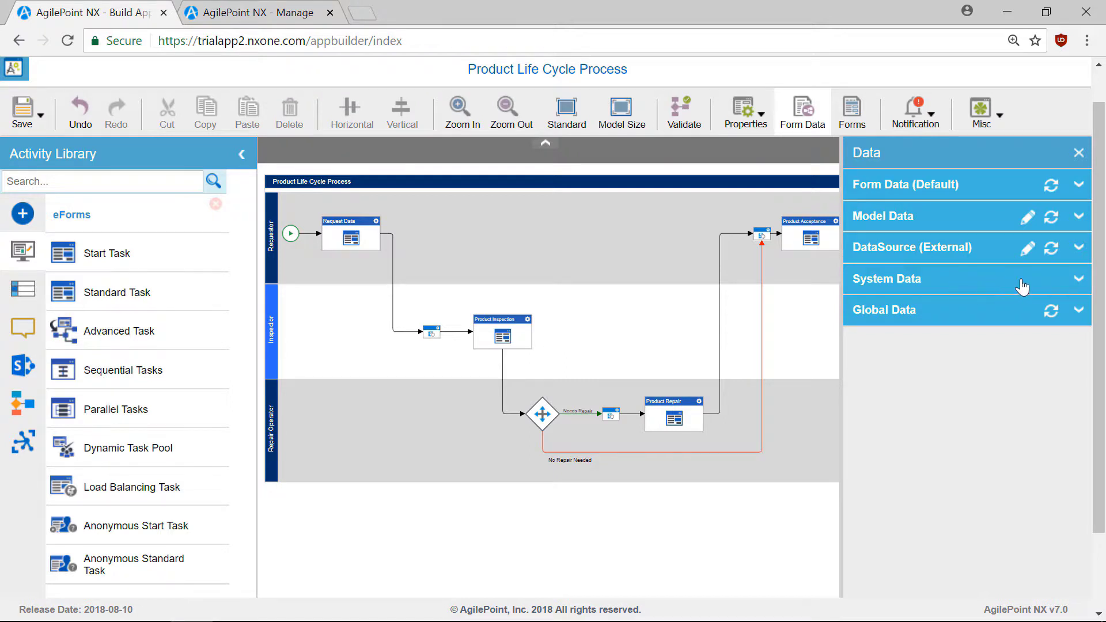
Step: Browse the System Data variables down to the SharePoint entries, and expand the Global Data list
left_click(1075, 285)
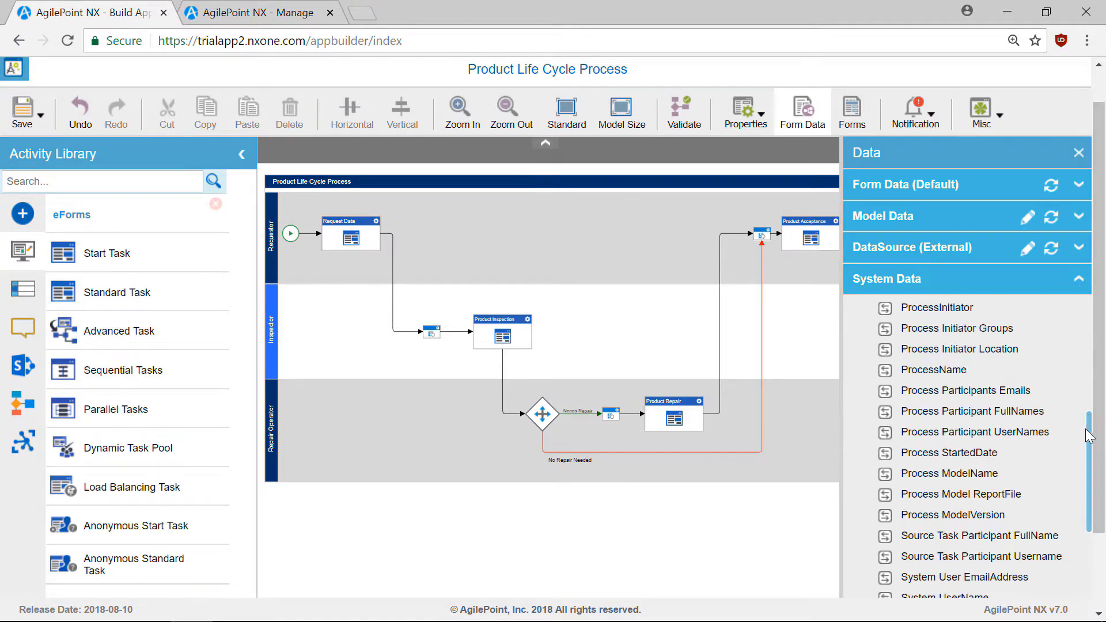
left_click_drag(1086, 436, 1096, 515)
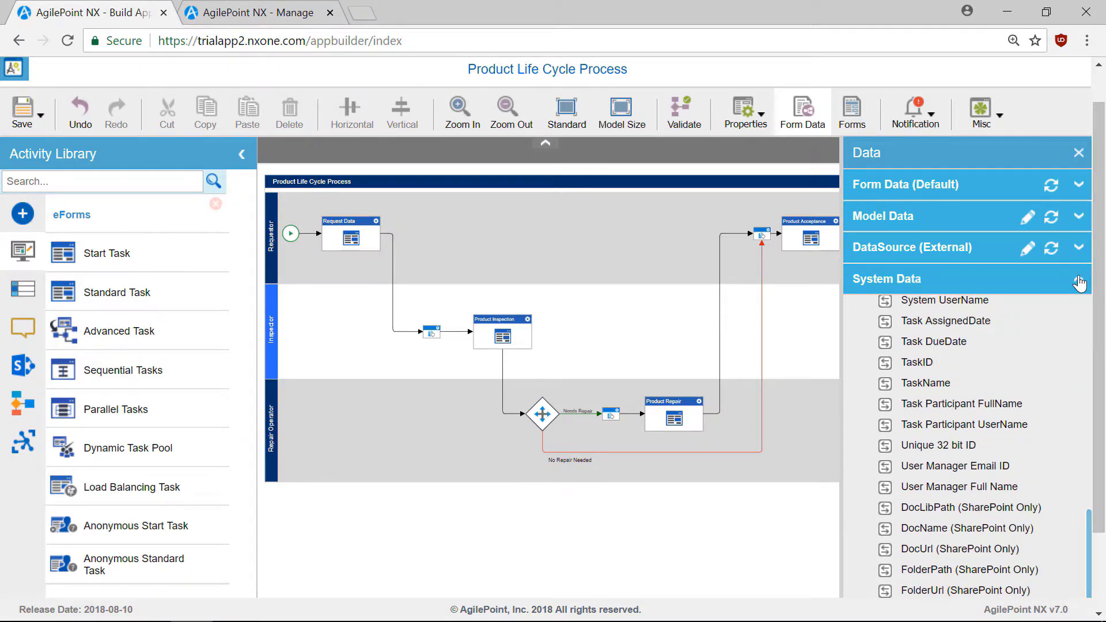
left_click(1079, 284)
left_click(1077, 311)
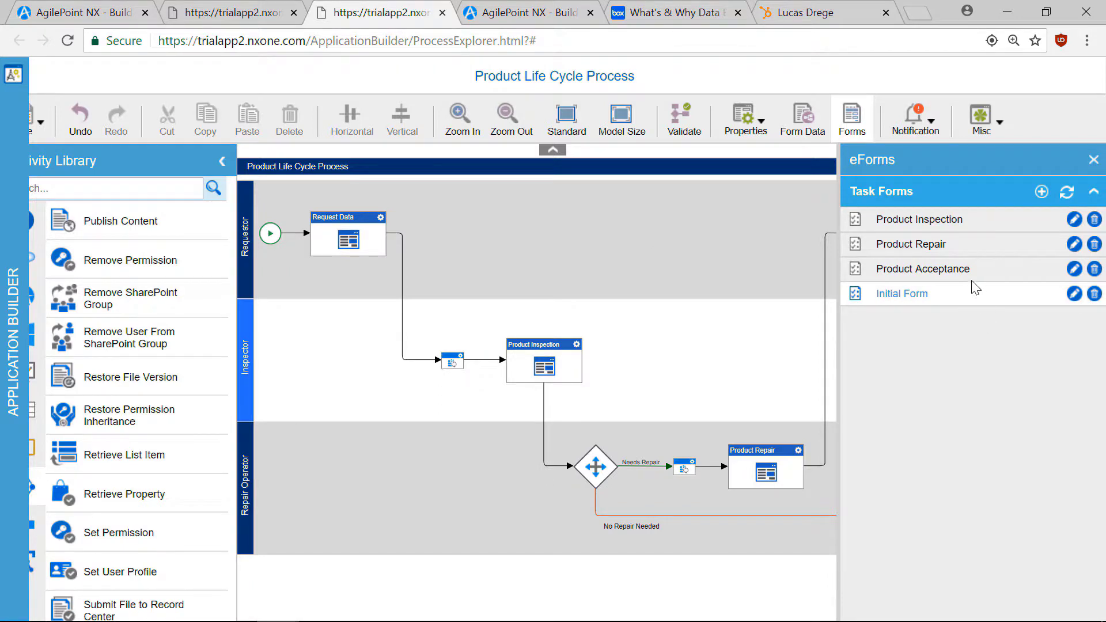
Step: Replace the custom name in the process's Naming Convention with the RequestedBy form field
left_click(979, 121)
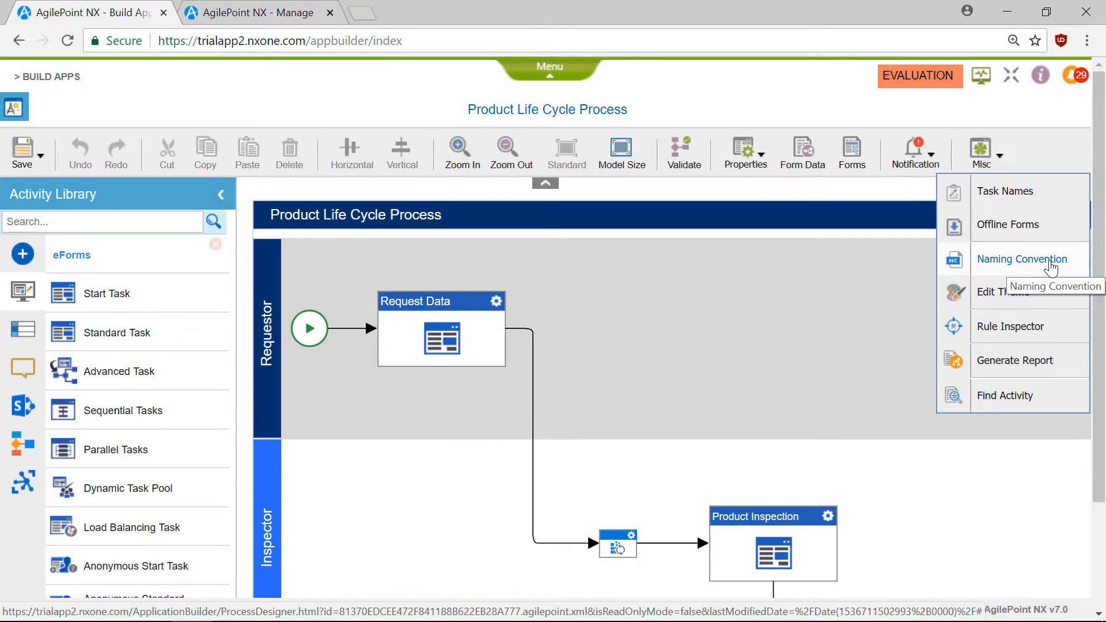
left_click(1051, 265)
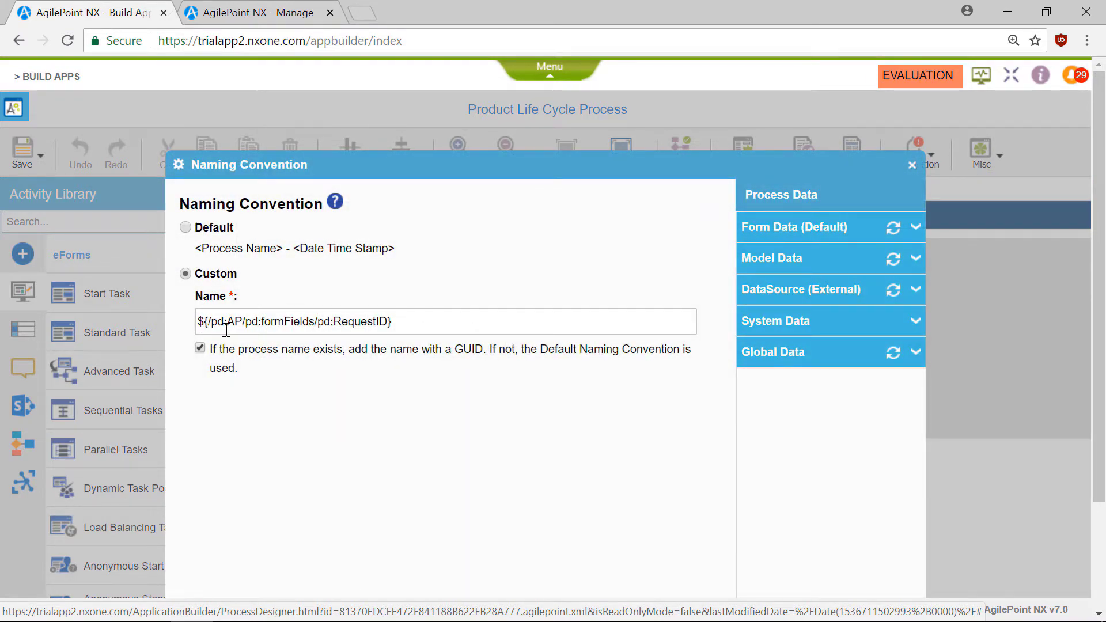
left_click(427, 325)
key("ctrl+a")
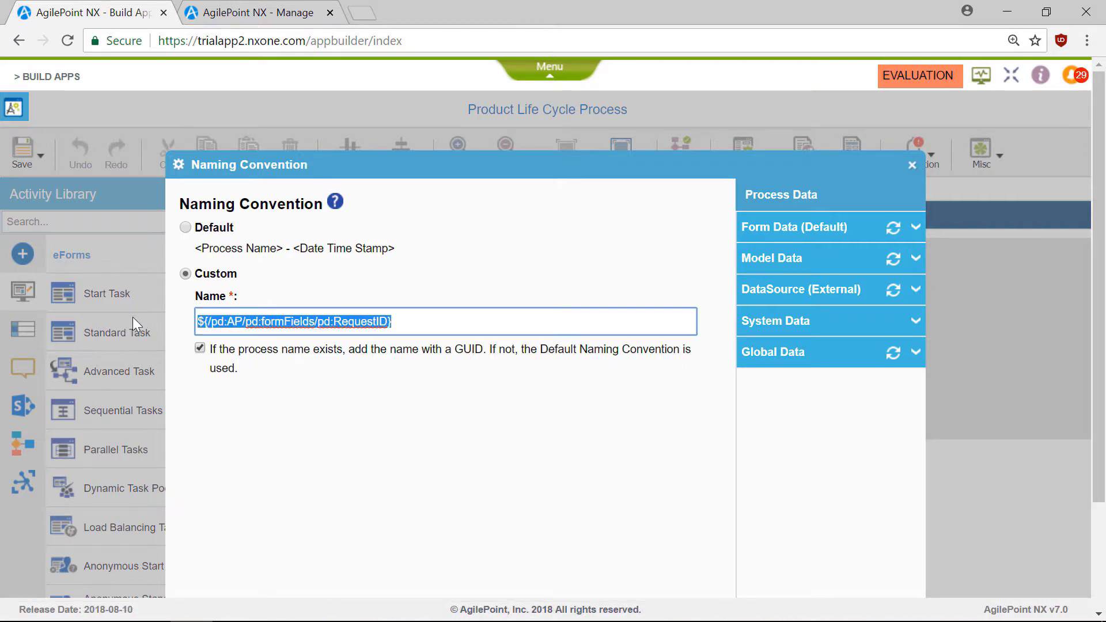
key("BackSpace")
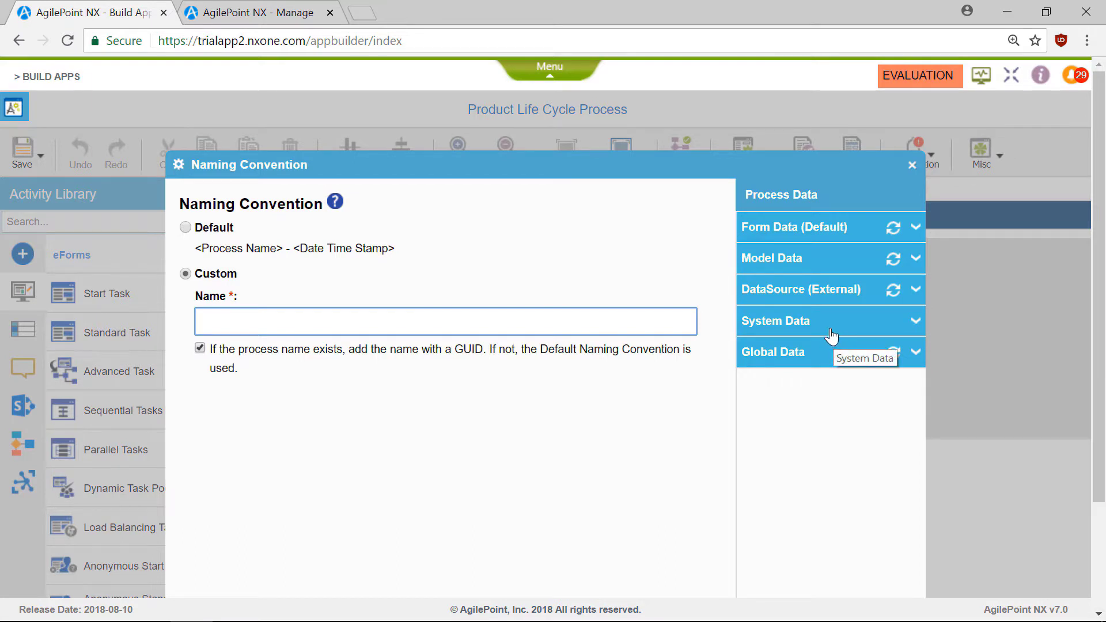
left_click(854, 225)
left_click(772, 274)
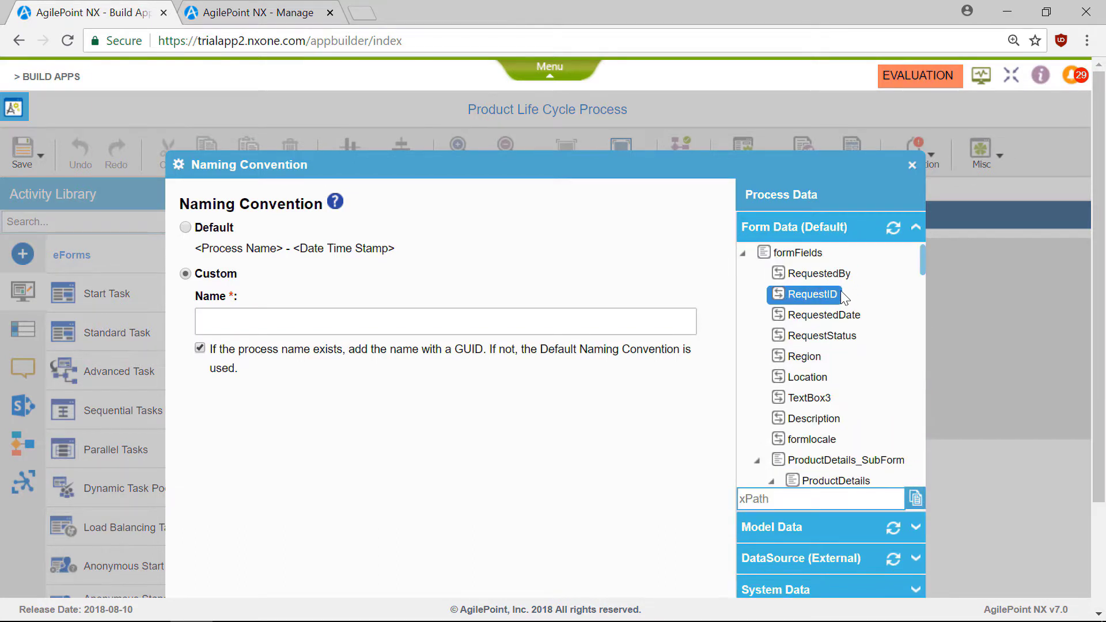
left_click_drag(773, 275, 345, 316)
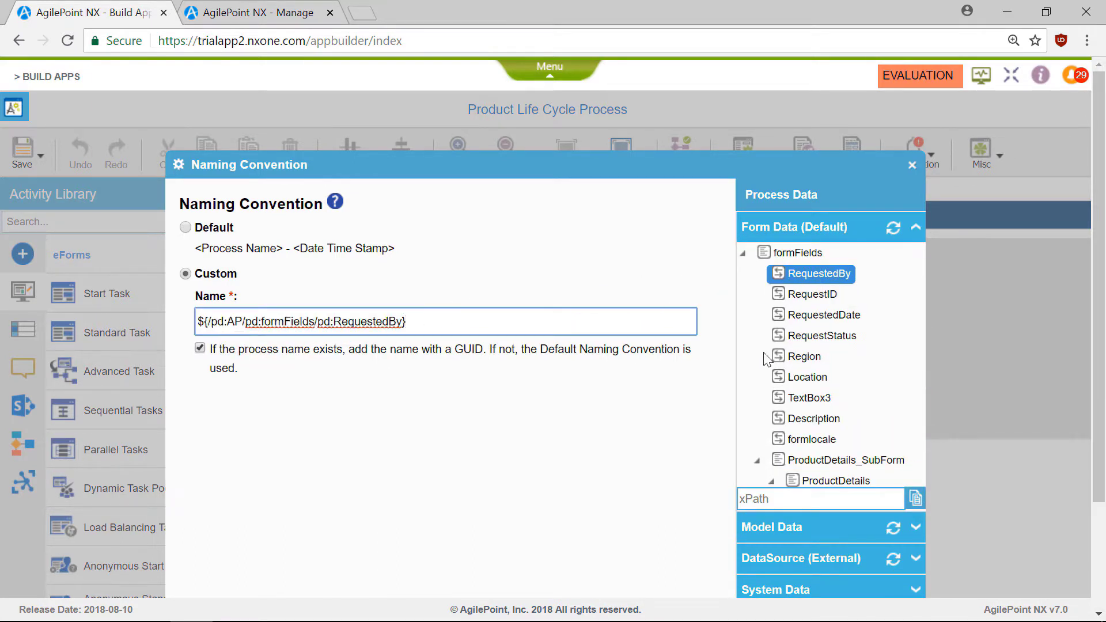
Step: Append the ProcessInitiator system variable to the custom process name after RequestedBy
scroll(812, 548, "down", 2)
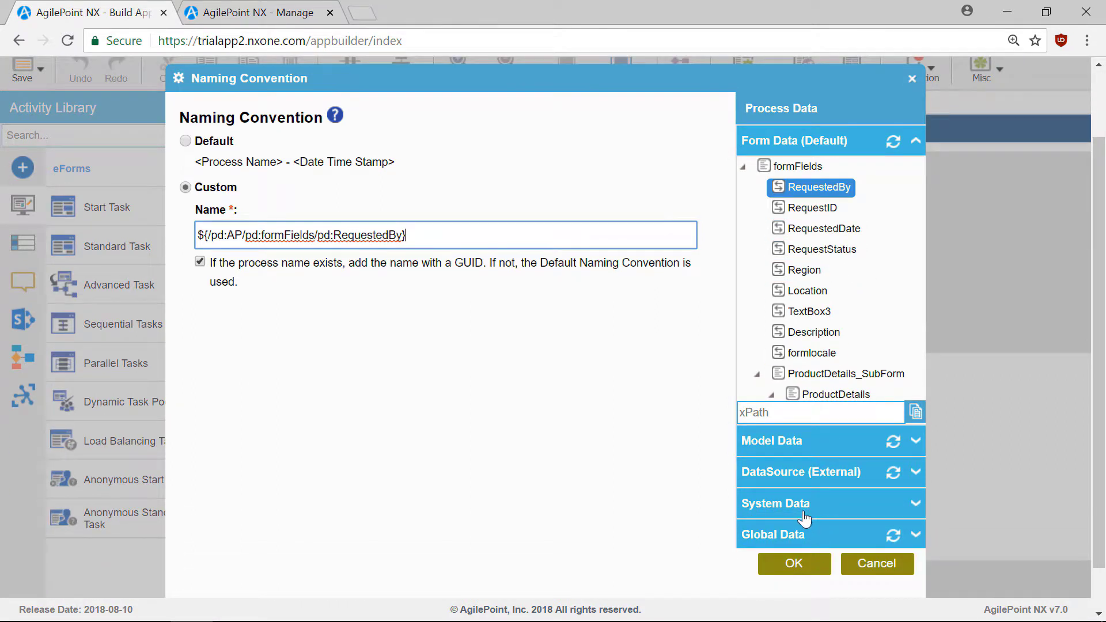
left_click(787, 506)
scroll(829, 357, "down", 2)
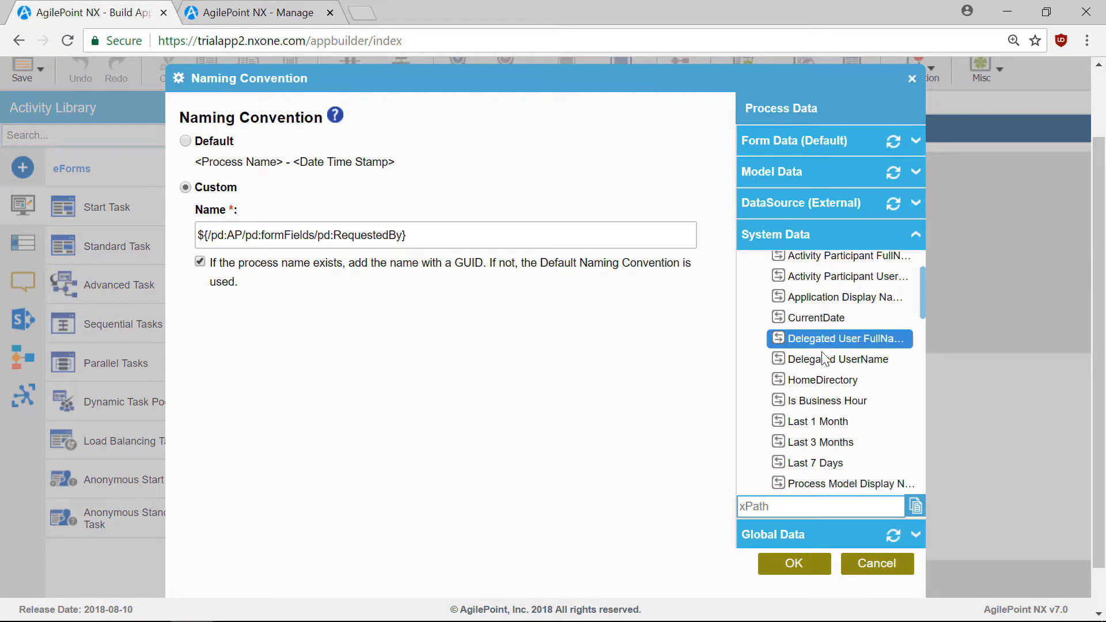
scroll(835, 374, "down", 2)
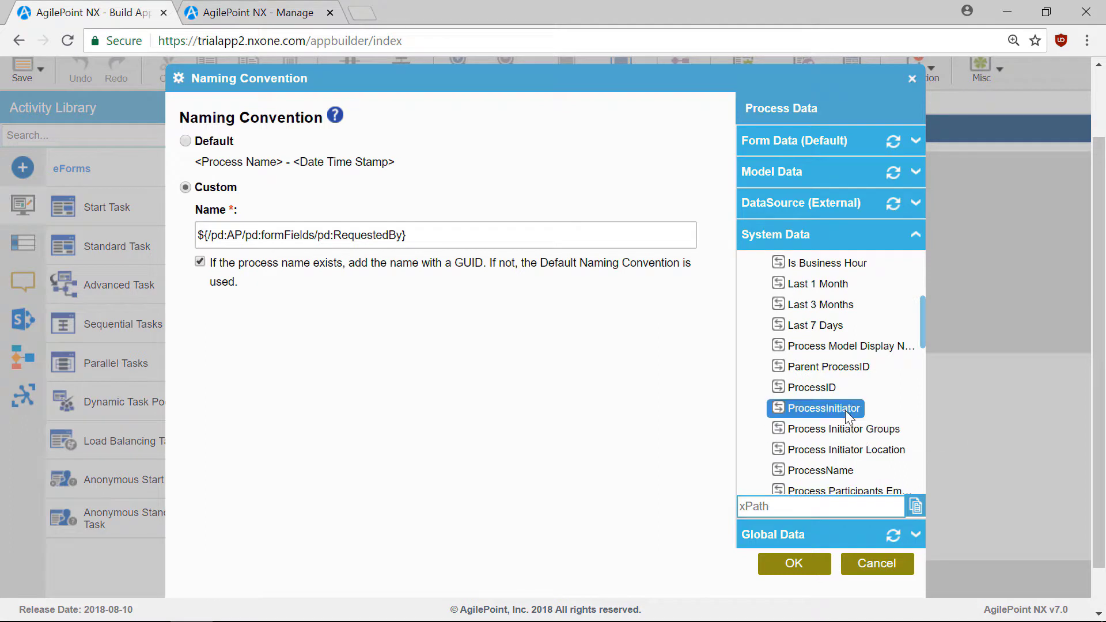
left_click_drag(839, 412, 430, 235)
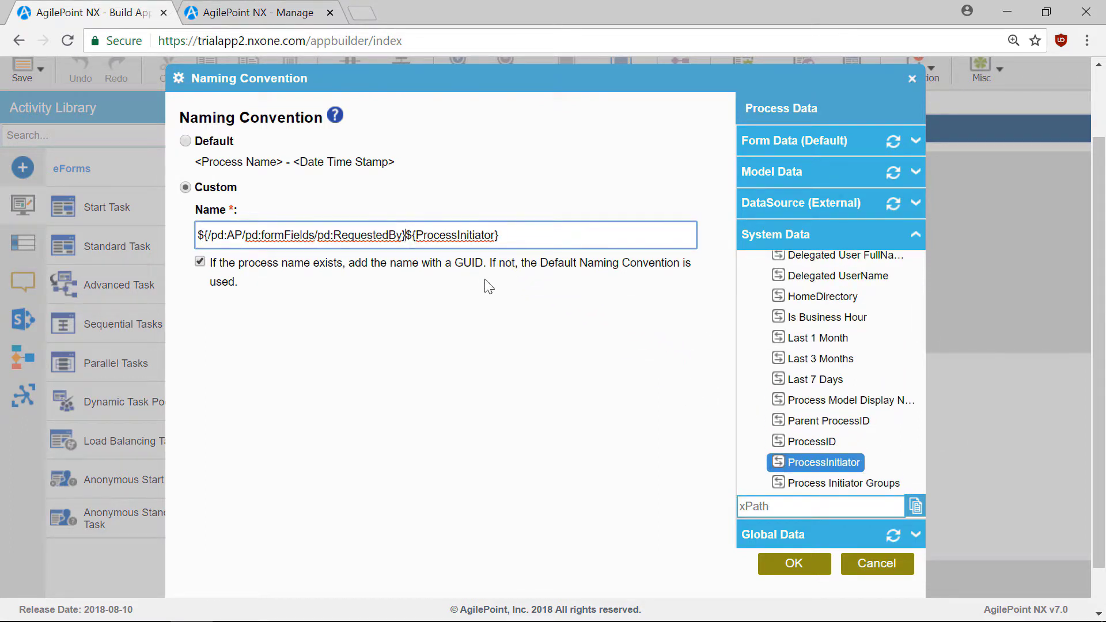
Step: Separate the custom name's parts with " - ", append the Process StartedDate system variable and accept the naming convention
type("-")
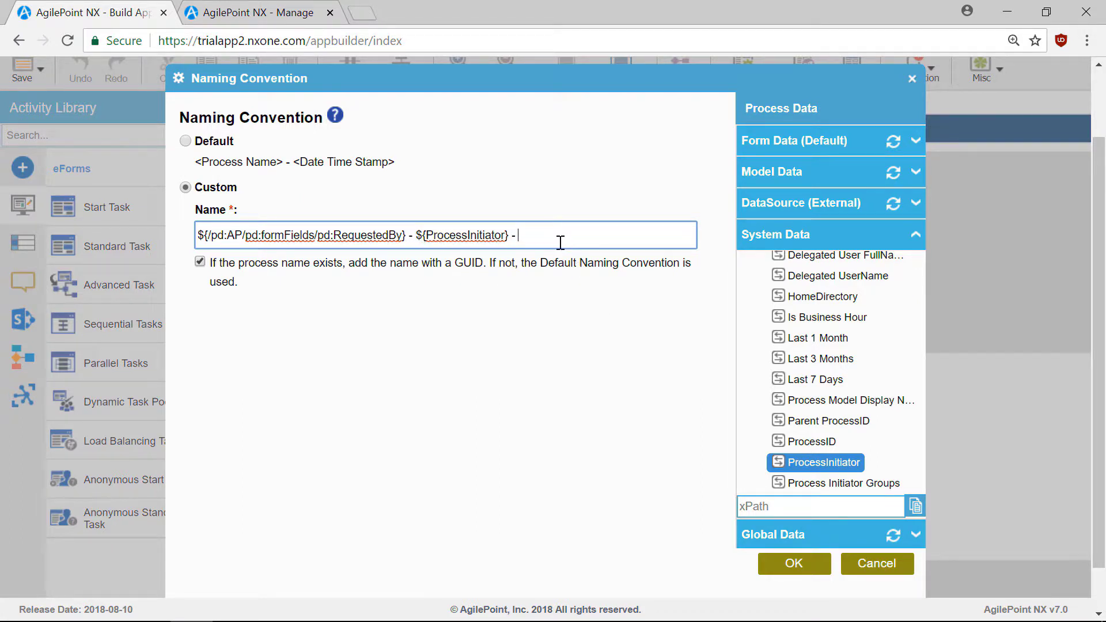
scroll(846, 434, "down", 3)
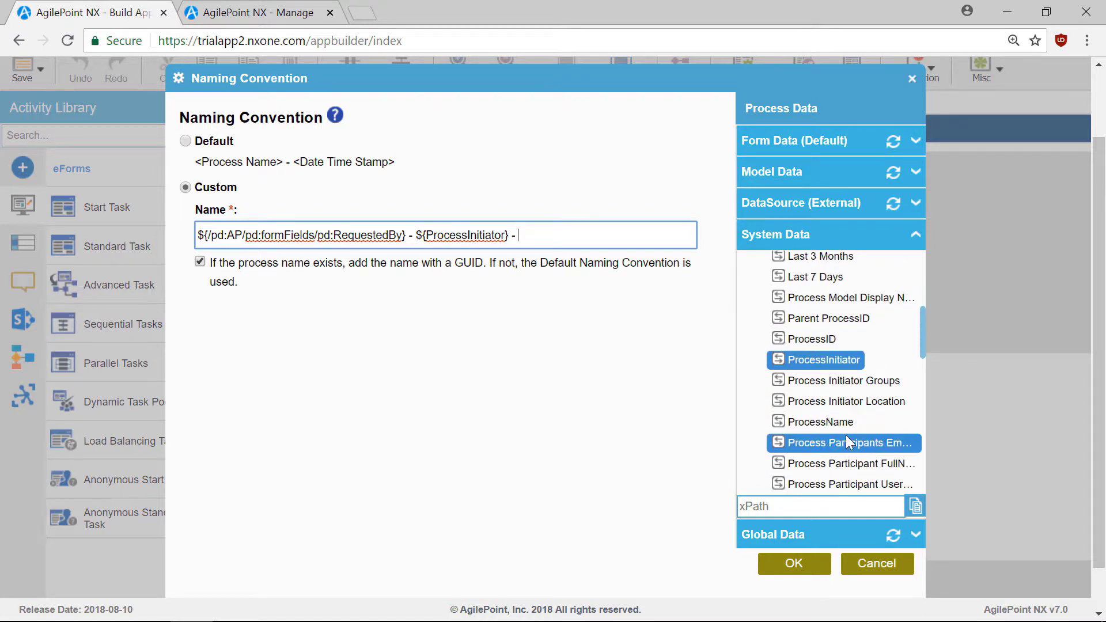
left_click_drag(861, 412, 546, 238)
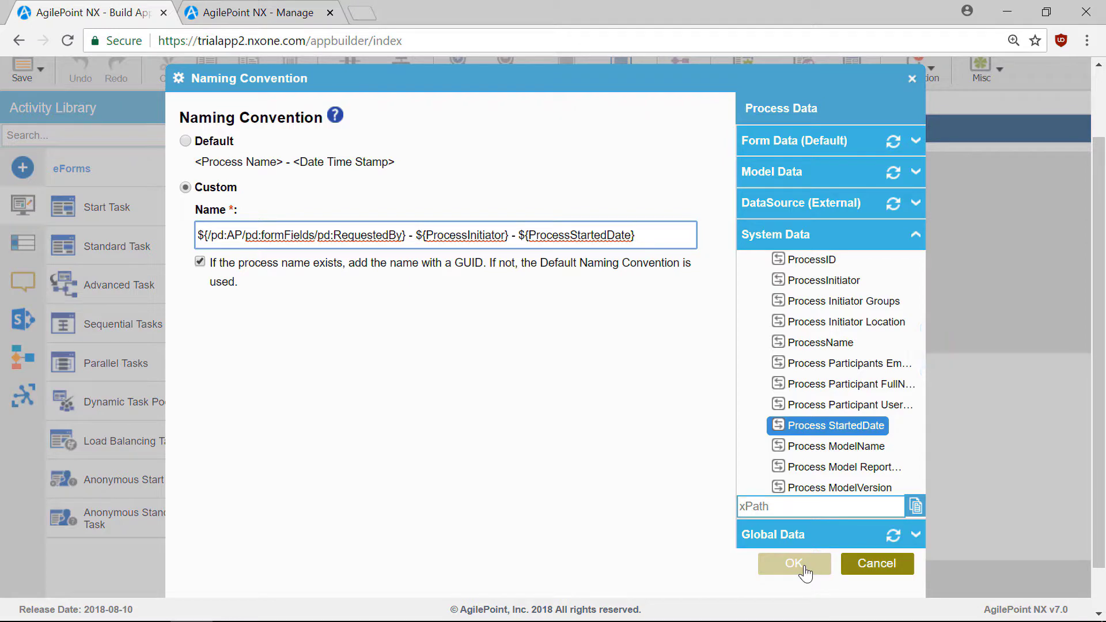
left_click(802, 567)
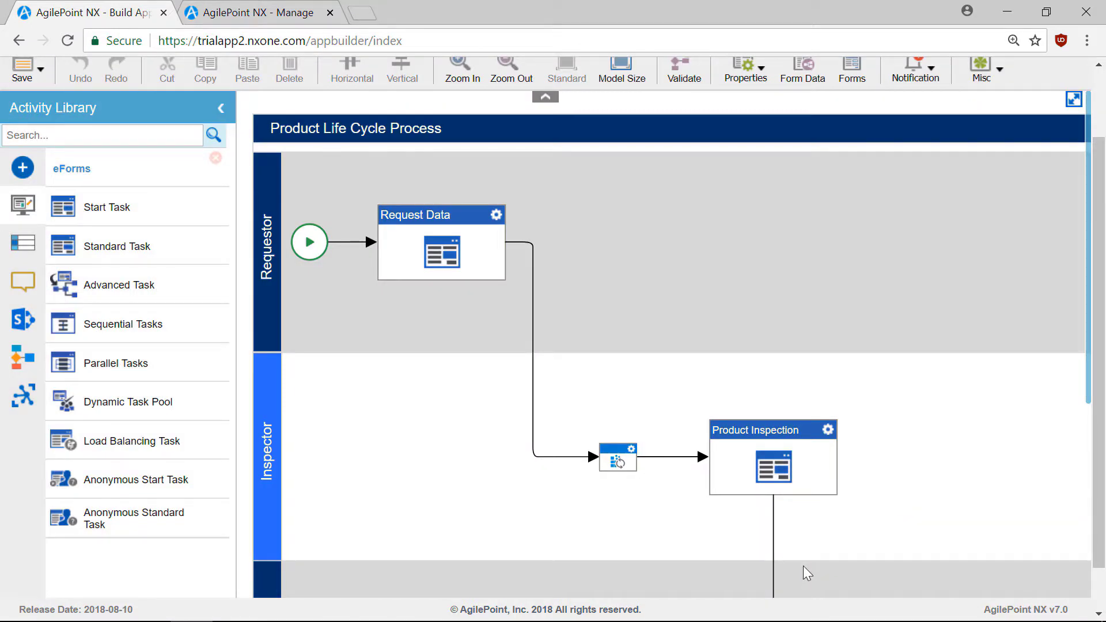
Step: Review which activities are selected for Offline Forms and leave without changing the selection
left_click(992, 74)
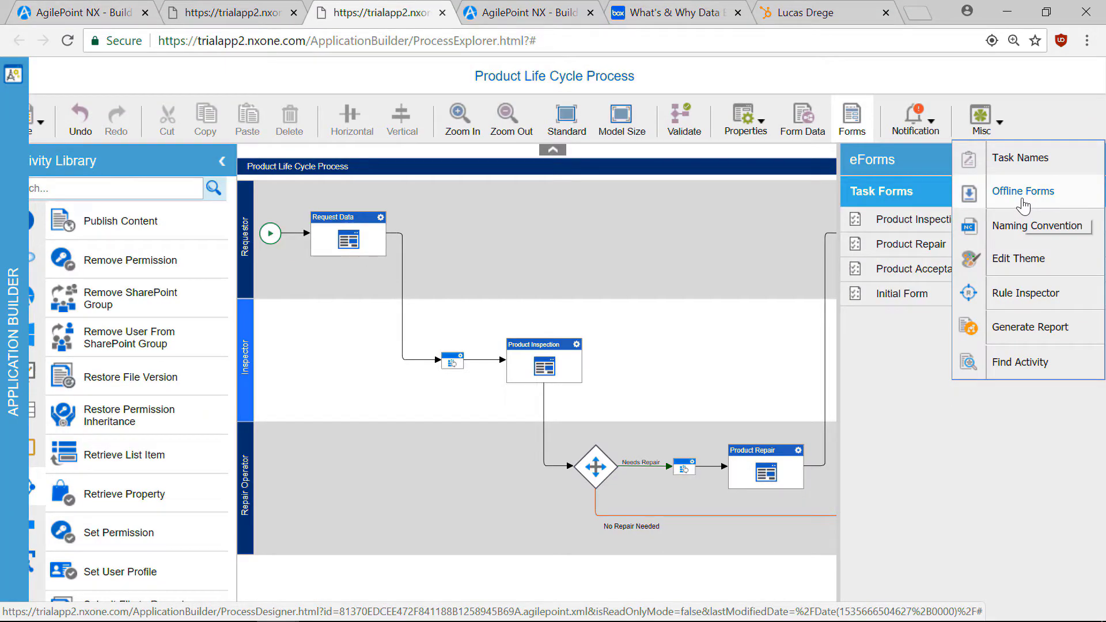
left_click(1022, 196)
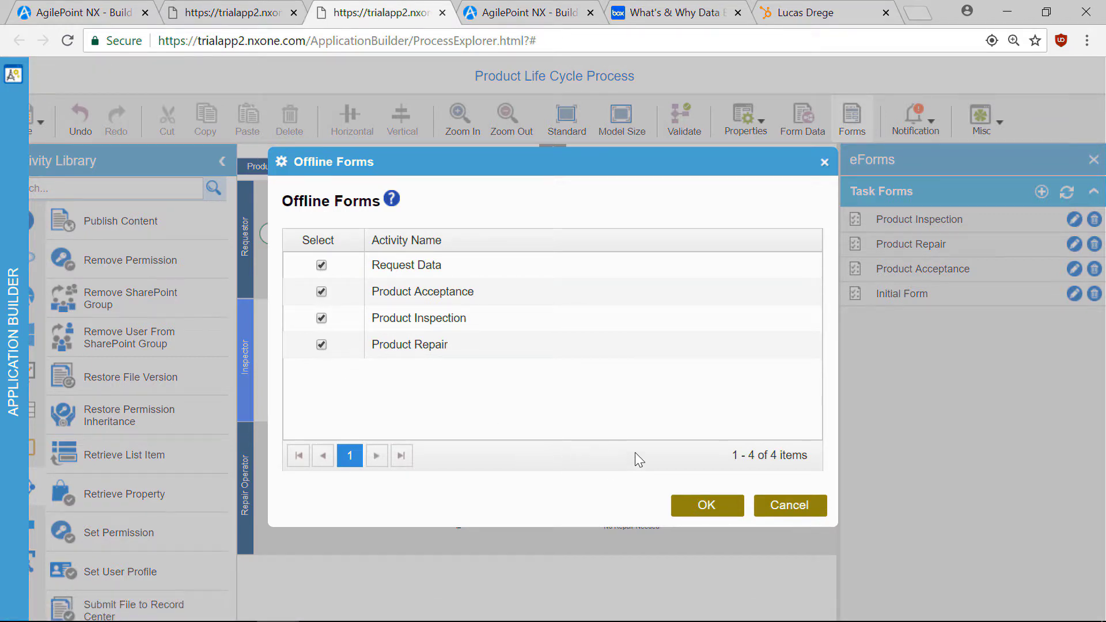
left_click(814, 505)
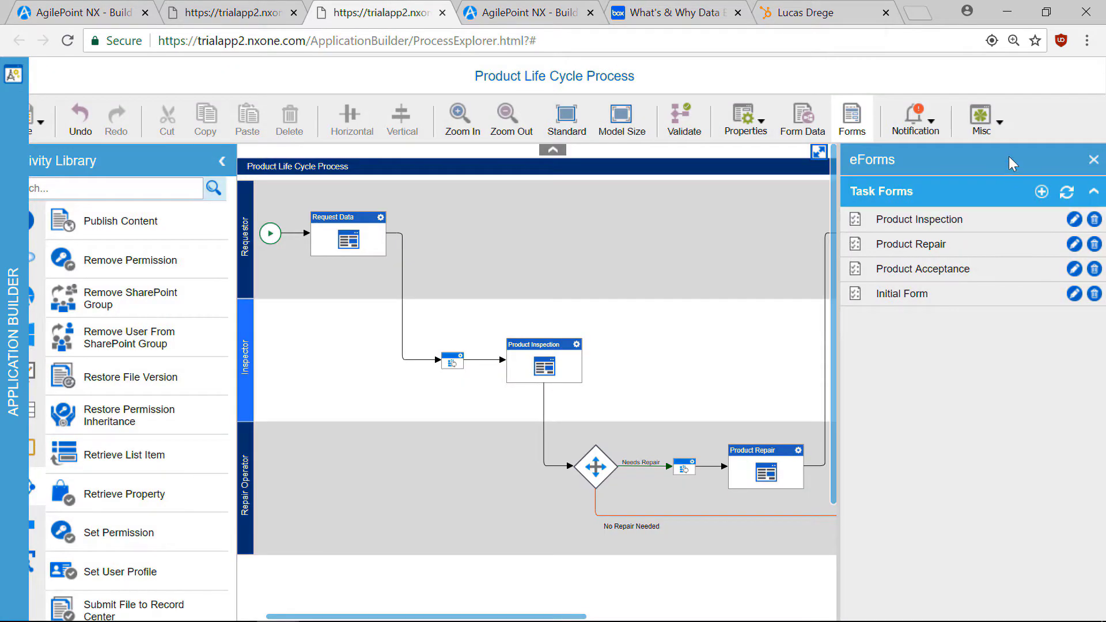
Step: Inspect the Repair Check activity's conditions in the Rule Inspector and close it
left_click(982, 118)
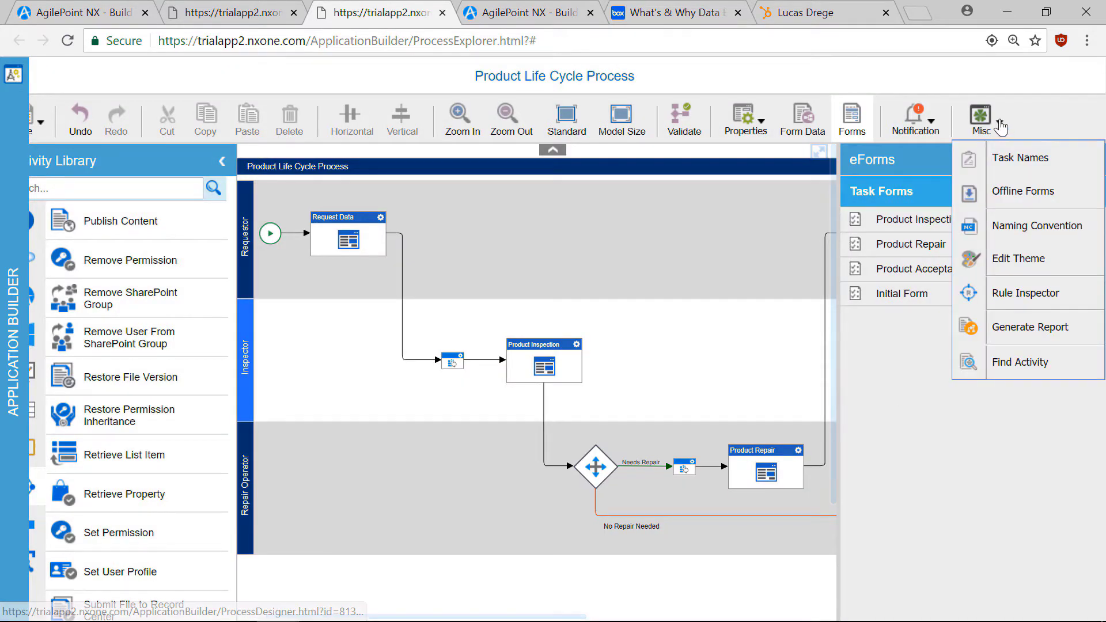
left_click(999, 292)
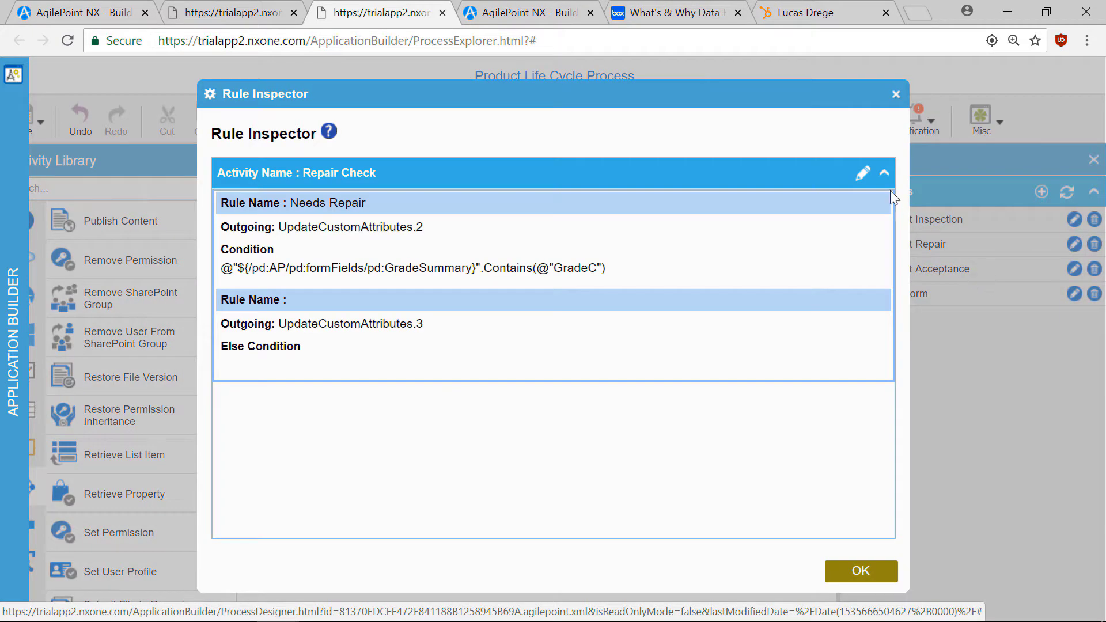
left_click(896, 98)
Step: Generate the HTML Process Model Report, look through it, and close both the report and its dialog
mouse_move(981, 118)
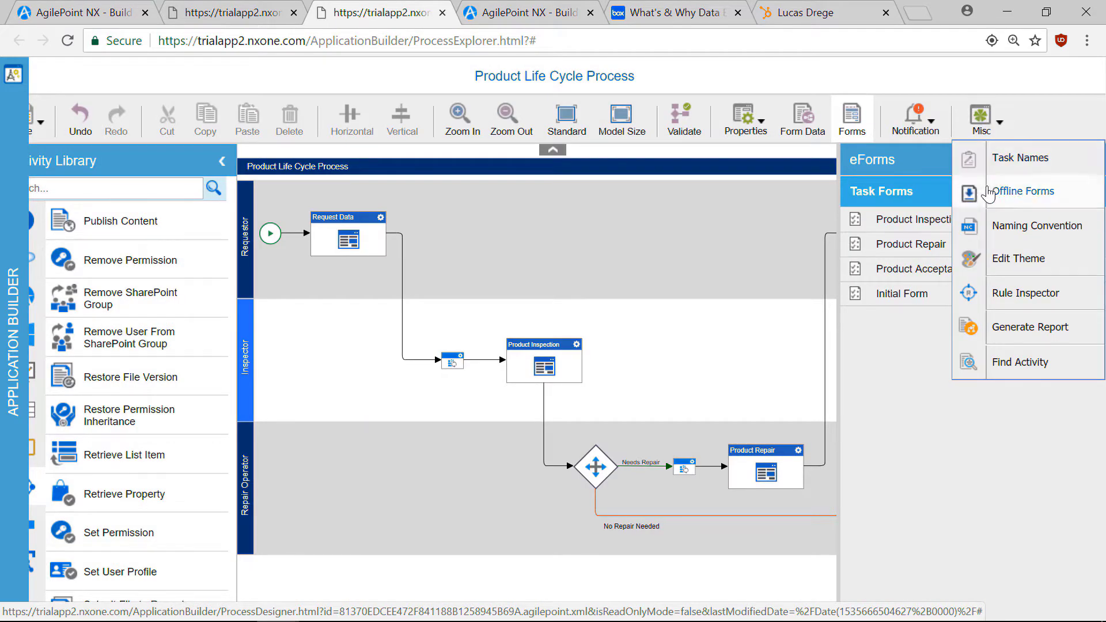
left_click(1009, 332)
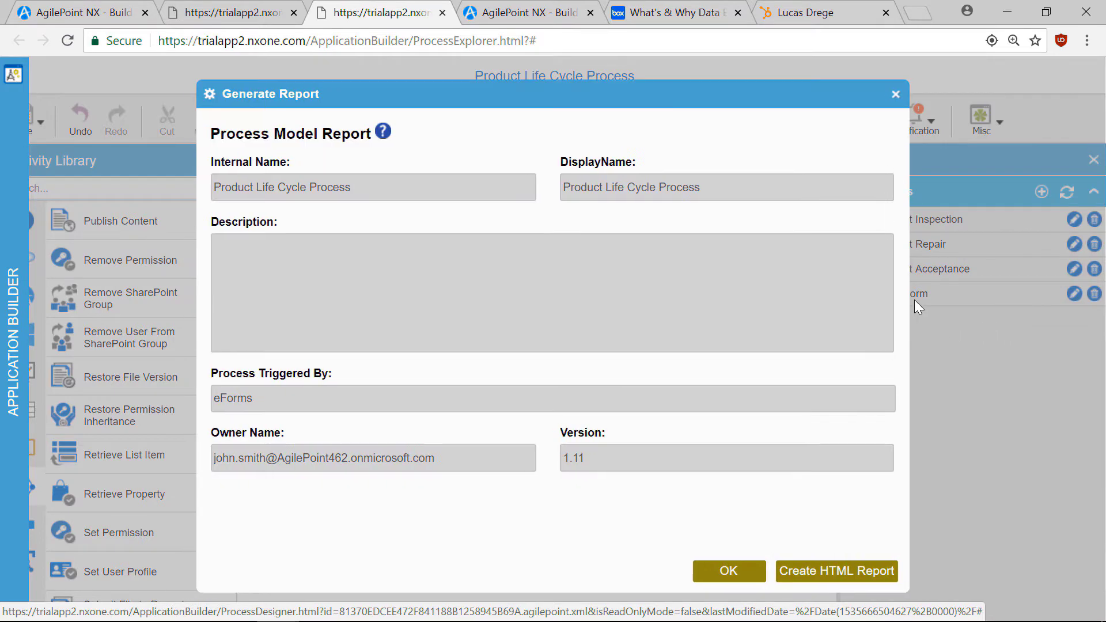
left_click(824, 571)
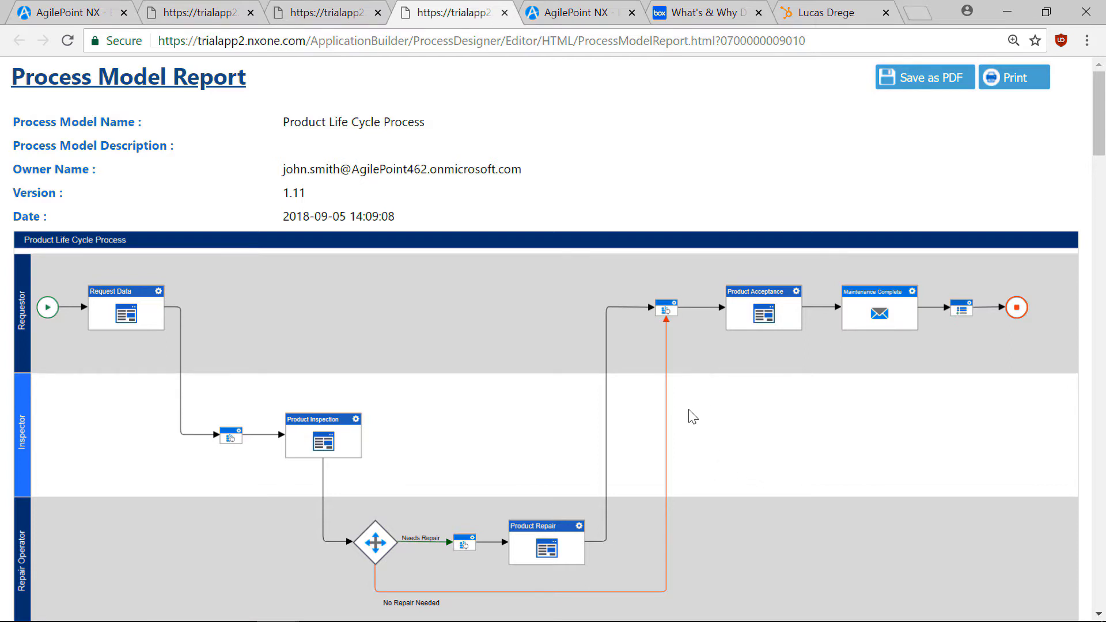
mouse_move(1100, 129)
left_mouse_down()
mouse_move(1098, 589)
mouse_move(1099, 136)
left_mouse_up()
left_click(504, 12)
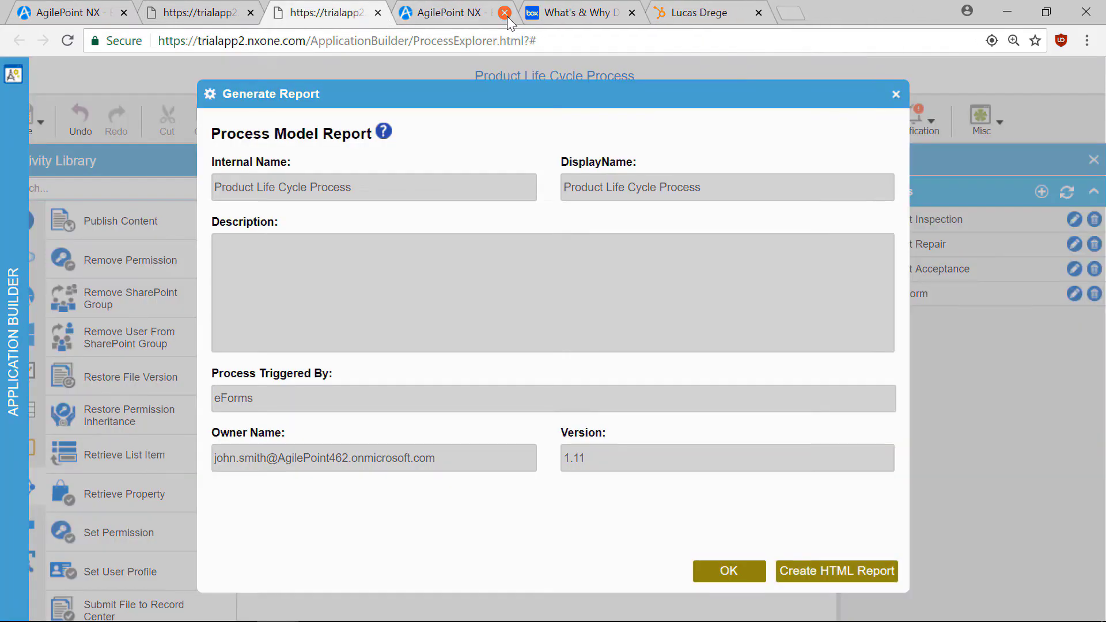
left_click(896, 95)
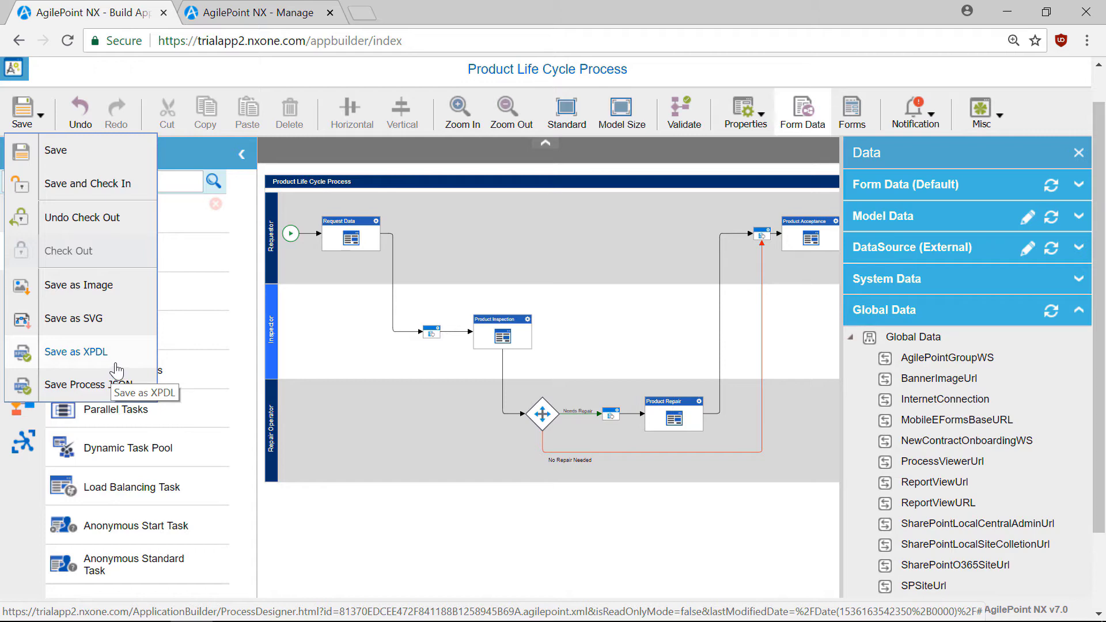
Step: Save and check in the Product Life Cycle Process model
left_click(107, 189)
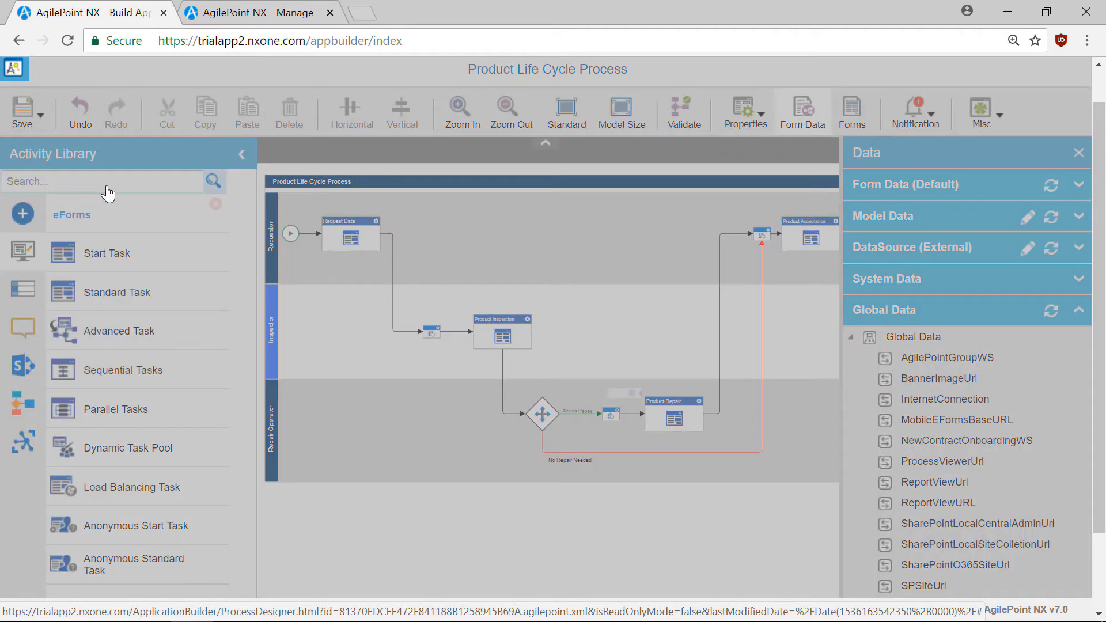